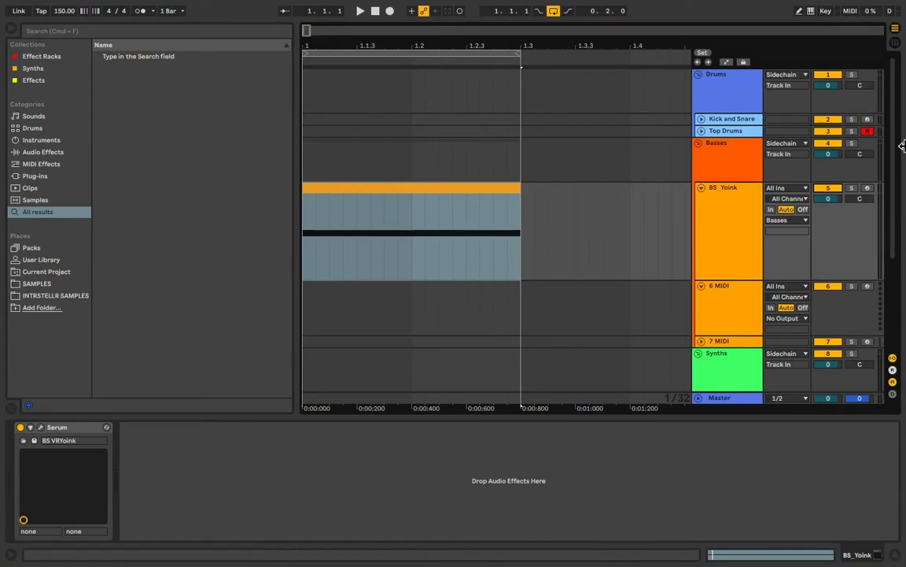
- Add the THICCBOI 2.0 rack after Serum on the BS_Yoink track
right_click(188, 466)
mouse_move(235, 497)
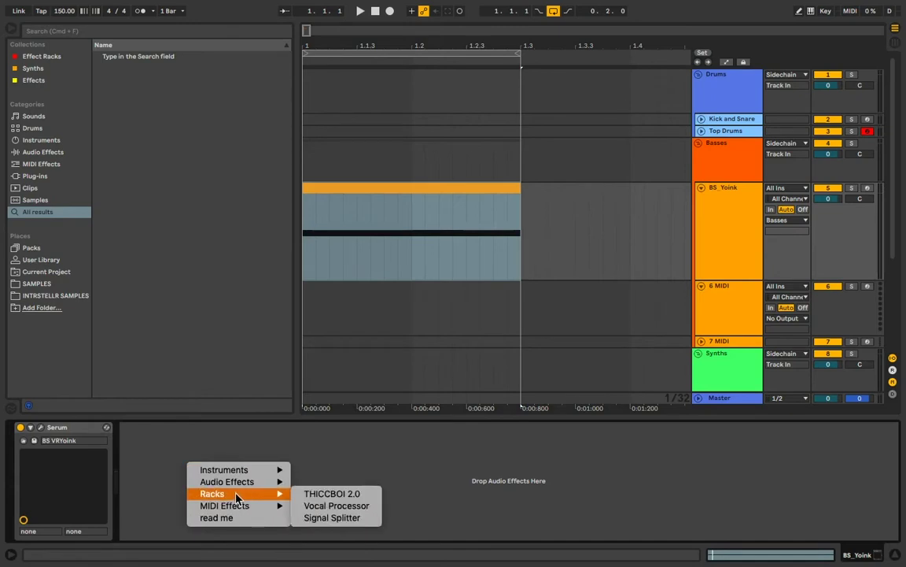
left_click(329, 500)
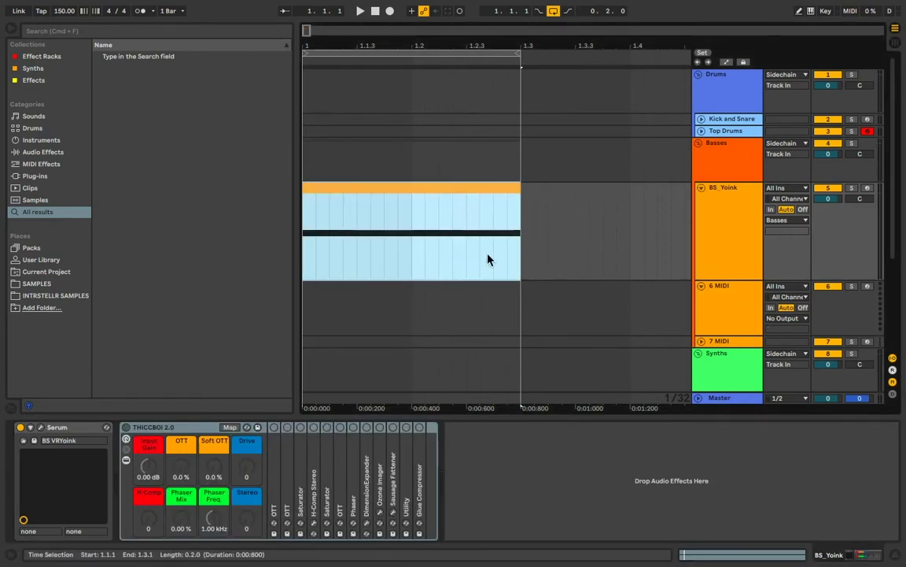
- Listen to the unprocessed bass loop and look over its Serum patch, closing the synth window when done
key("space")
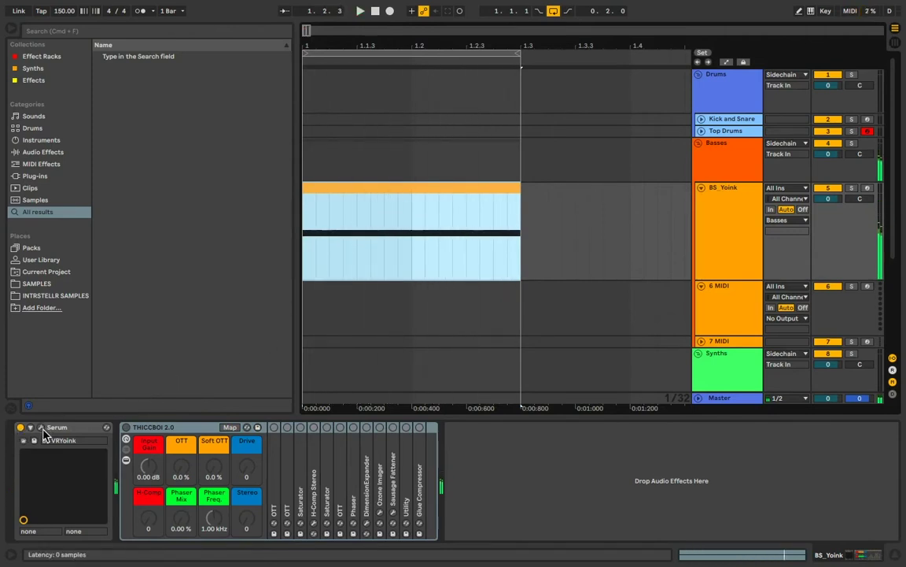
key("super+alt+p")
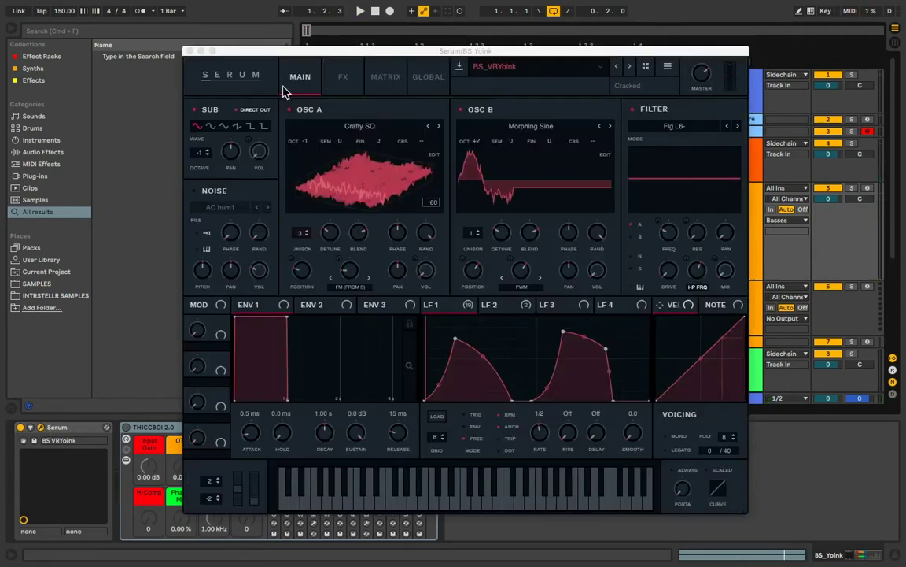
left_click(189, 53)
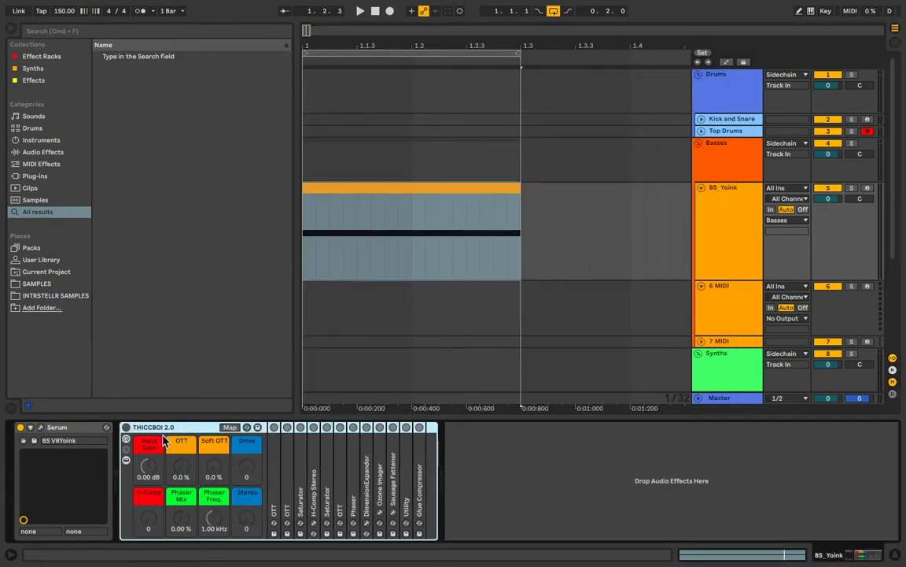
- Activate the THICCBOI 2.0 rack on the BS_Yoink track
left_click(126, 427)
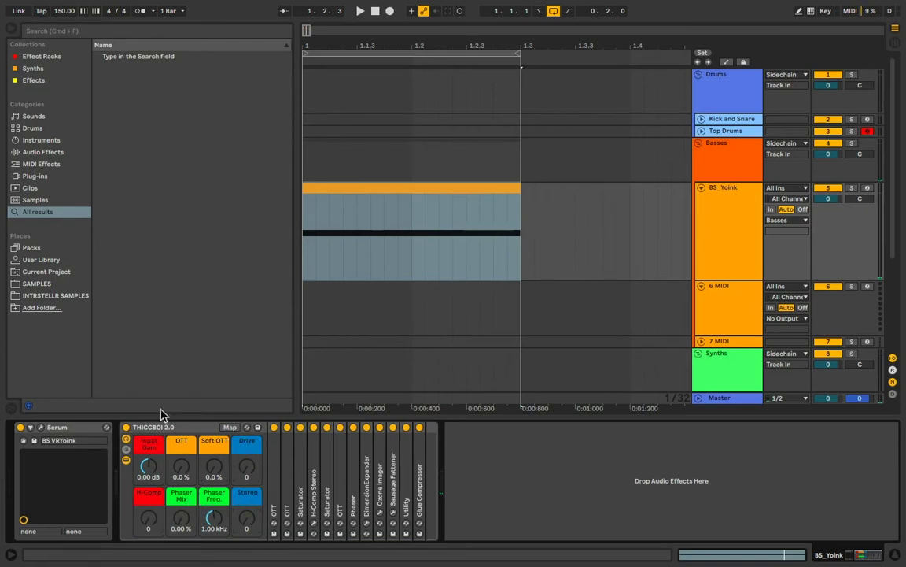
left_click(157, 429)
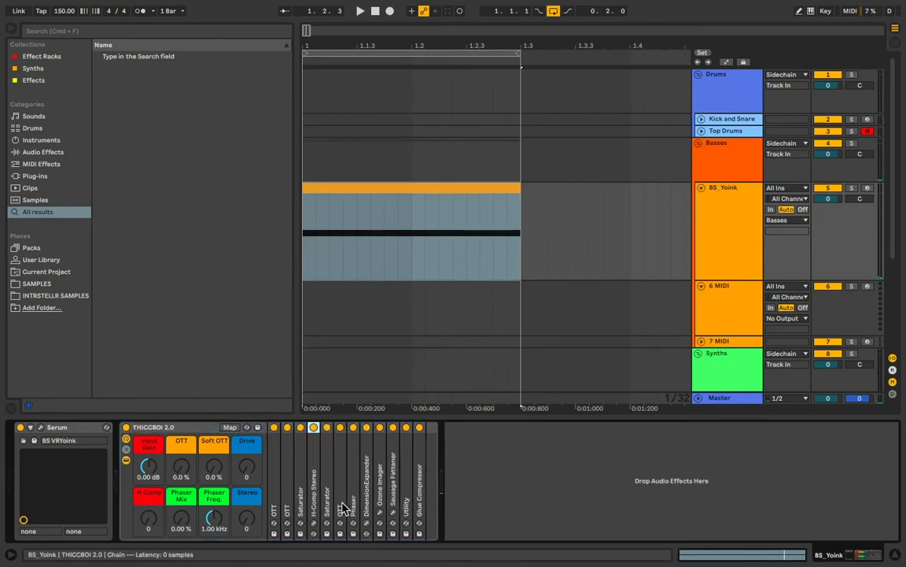
left_click(522, 498)
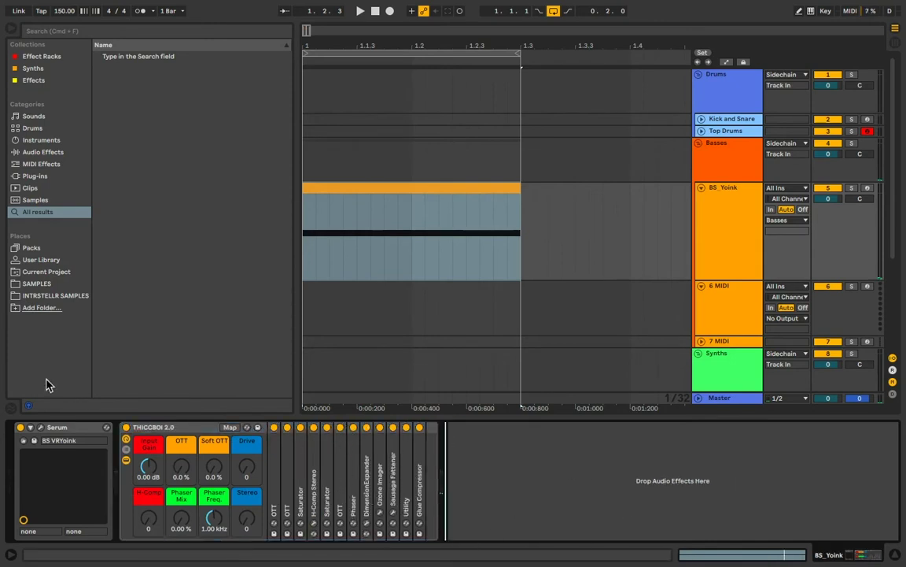
- Raise the rack's OTT macro to 59% while auditioning the loop with the first OTT expanded, and collapse that device
double_click(275, 480)
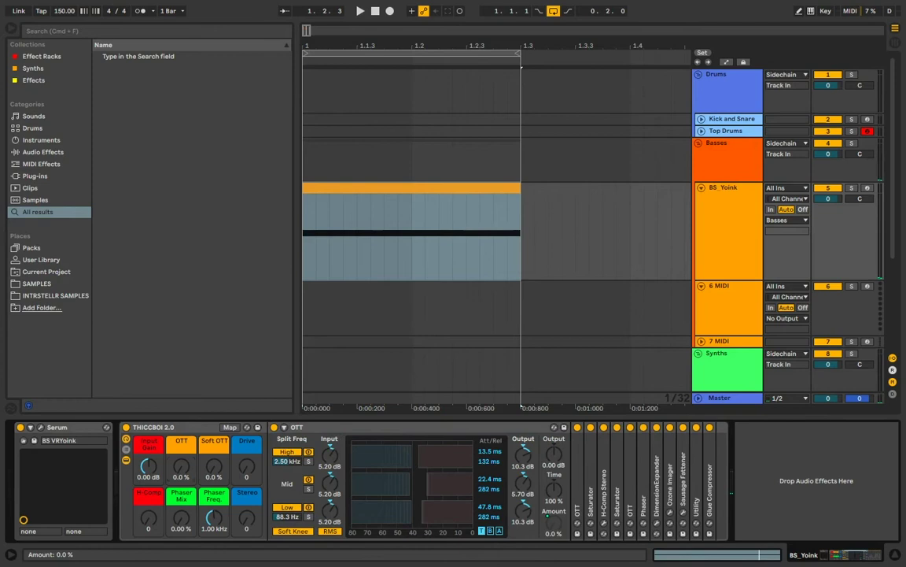
left_click_drag(182, 474, 182, 386)
key("space")
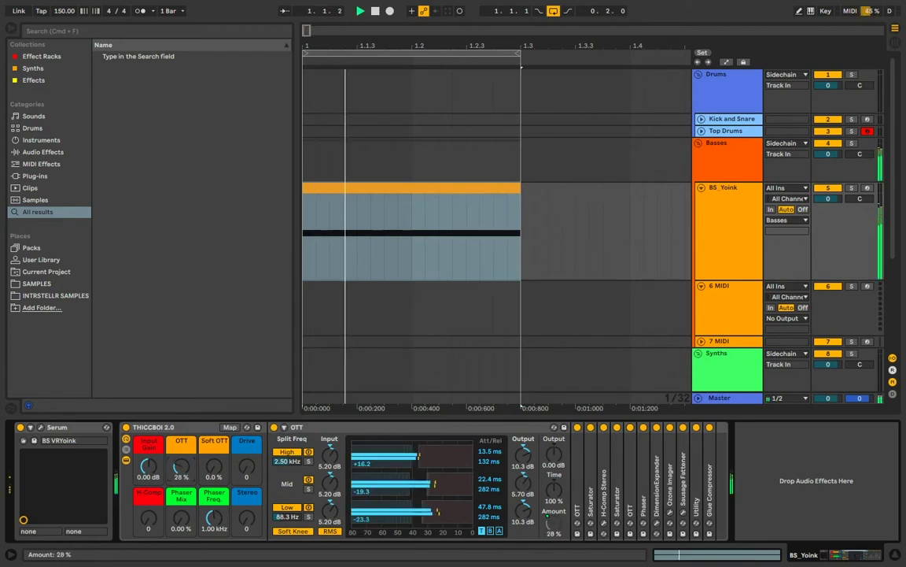
key("space")
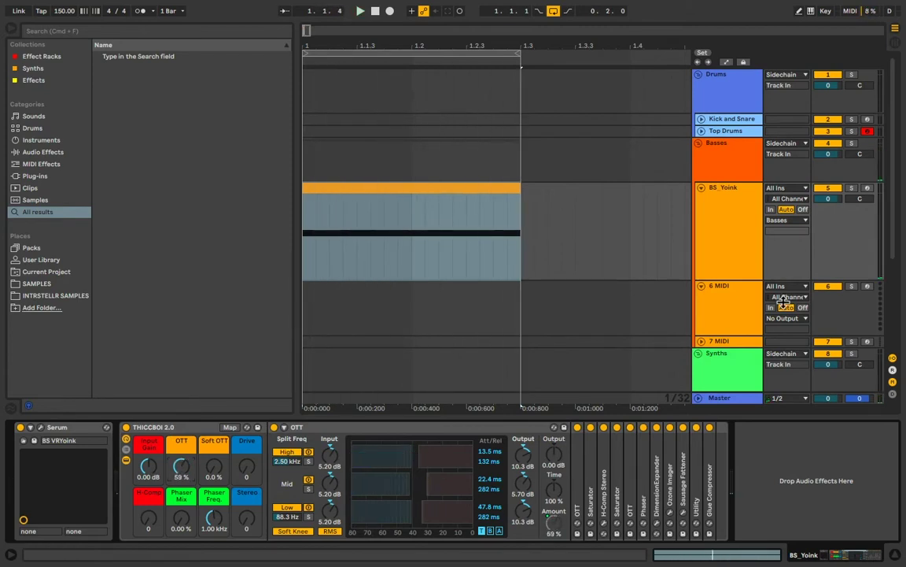
double_click(350, 431)
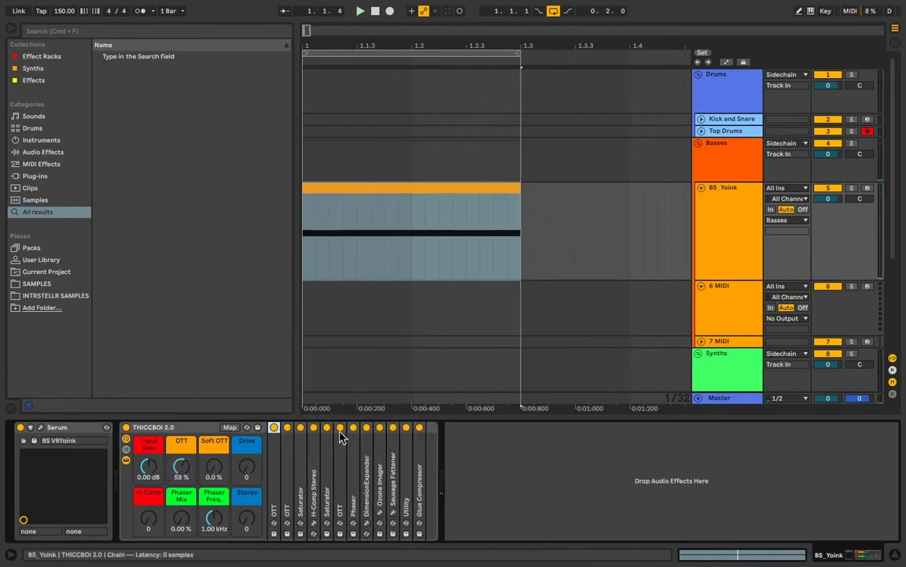
- Expand the second OTT and audition the loop with the OTT macro at 0% and the Soft OTT macro raised
double_click(281, 487)
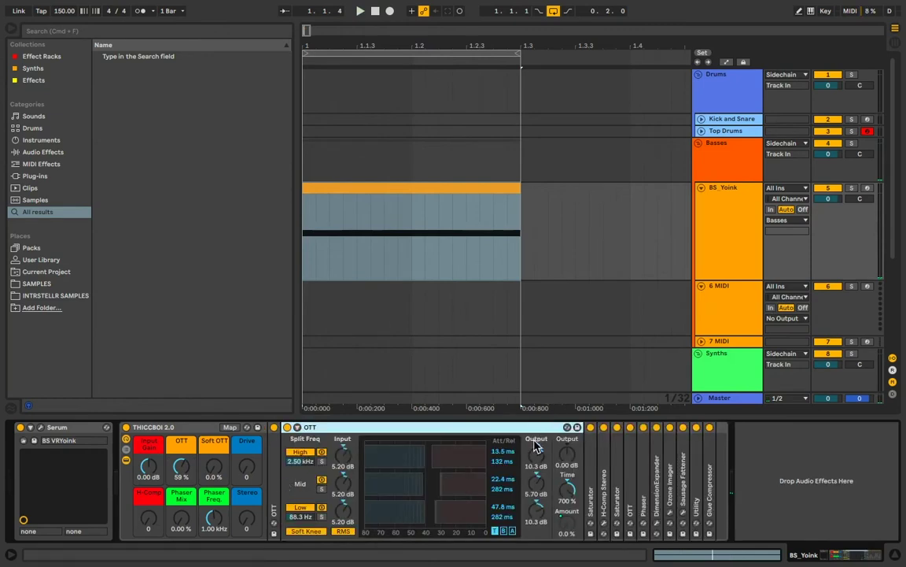
left_click(665, 467)
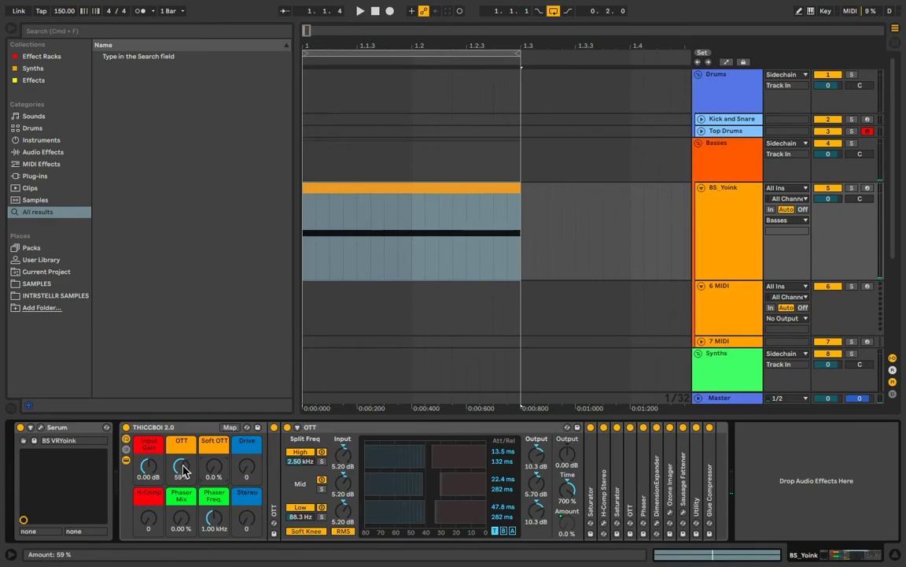
left_click_drag(183, 469, 183, 519)
key("space")
mouse_move(183, 470)
left_mouse_down()
mouse_move(182, 430)
mouse_move(183, 470)
left_mouse_up()
key("space")
left_click(209, 465)
key("space")
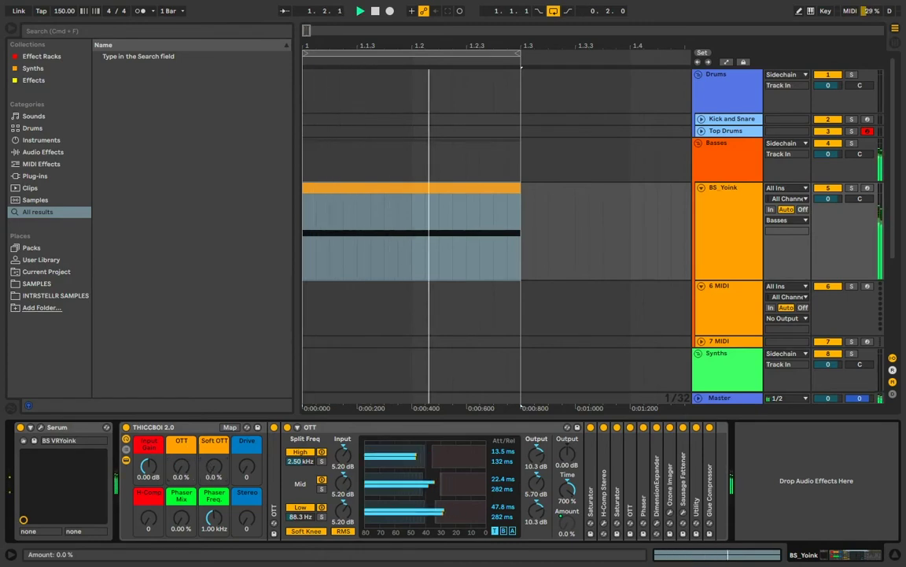
key("space")
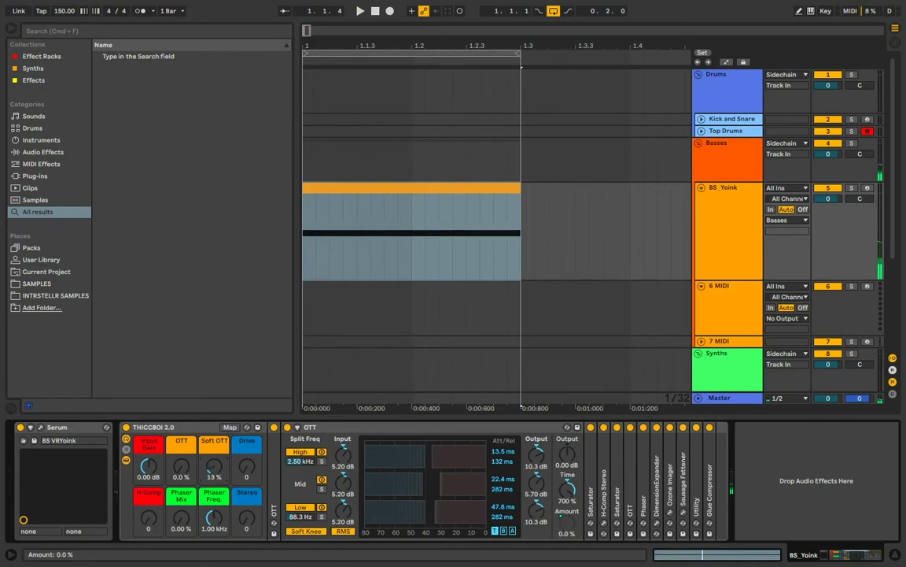
- Return the Soft OTT macro to 0% and the OTT macro to 59%, and collapse the second OTT
mouse_move(214, 466)
left_mouse_down()
mouse_move(214, 456)
mouse_move(217, 467)
left_mouse_up()
key("space")
key("space")
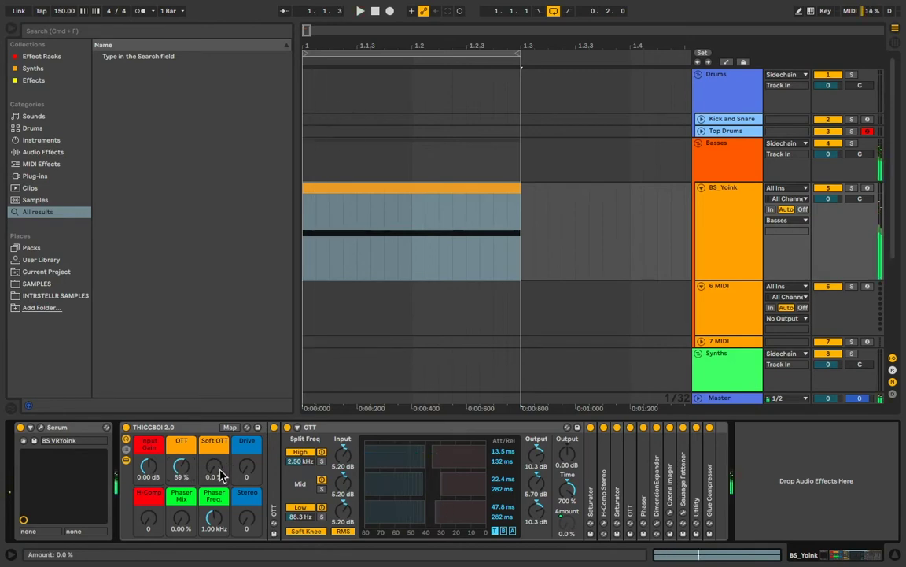
mouse_move(211, 469)
left_mouse_down()
mouse_move(211, 456)
mouse_move(211, 469)
left_mouse_up()
double_click(415, 428)
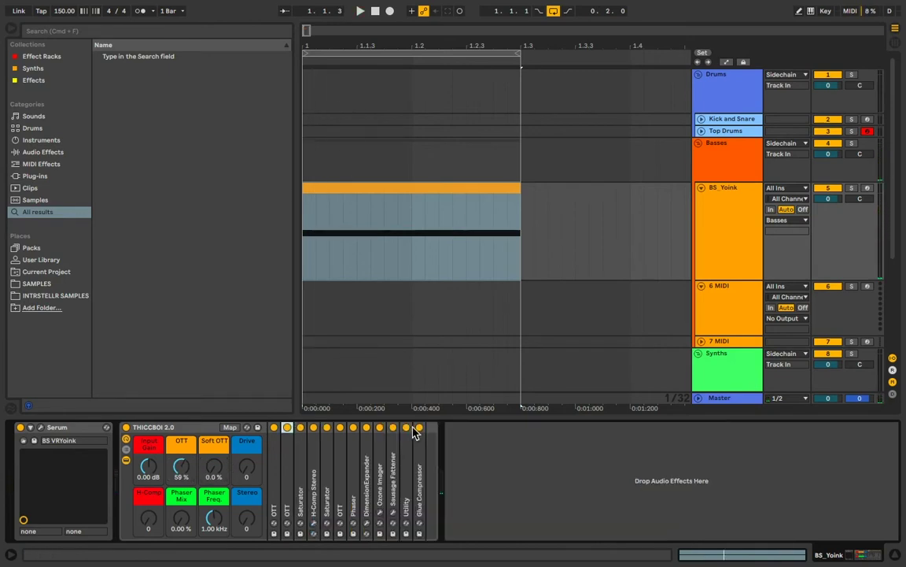
double_click(288, 471)
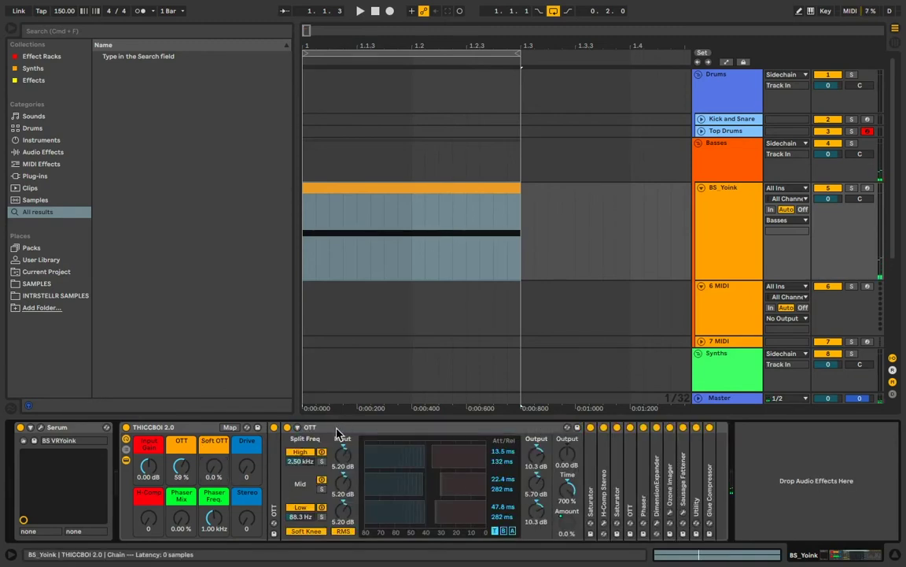
double_click(307, 427)
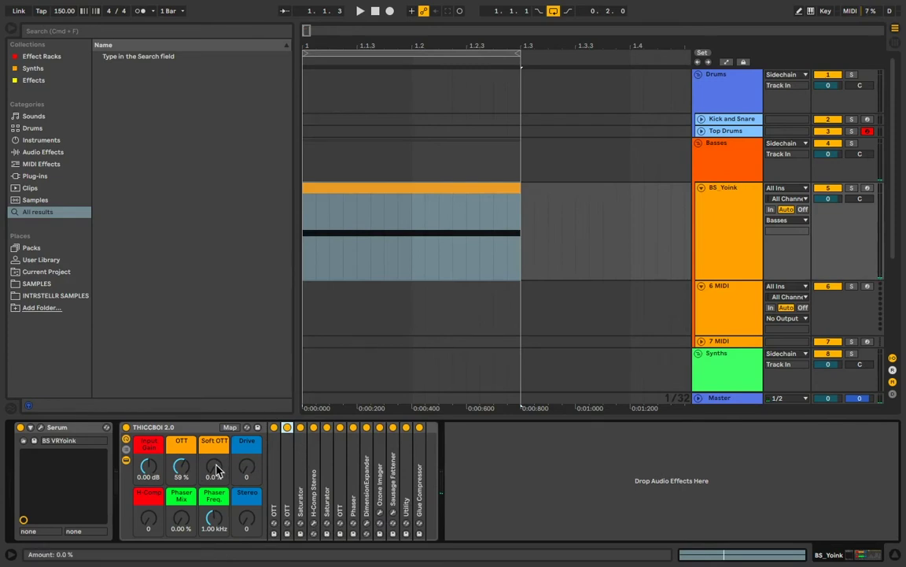
- Expand the first Saturator, try the Drive macro at 127, reset it to 0 and collapse the device
double_click(300, 468)
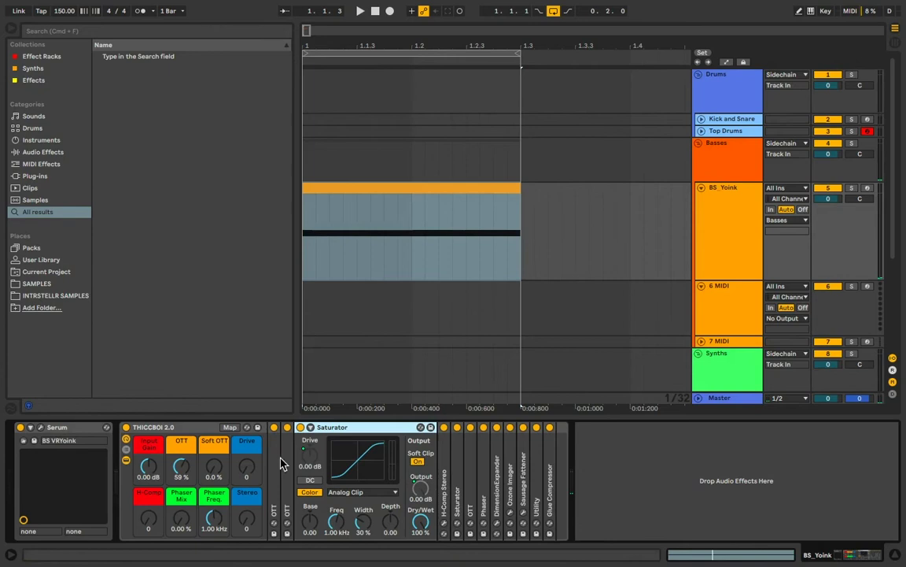
left_click_drag(248, 472, 247, 441)
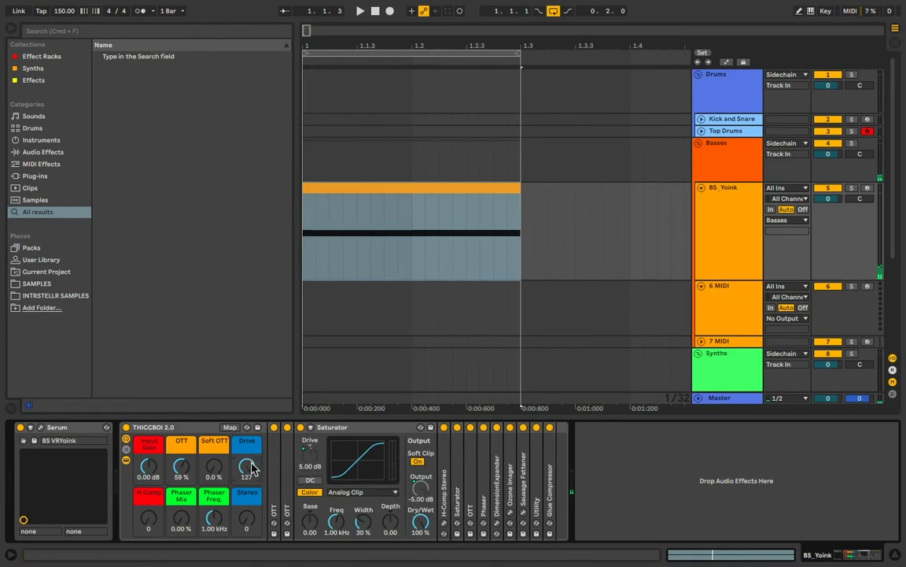
left_click_drag(250, 469, 250, 543)
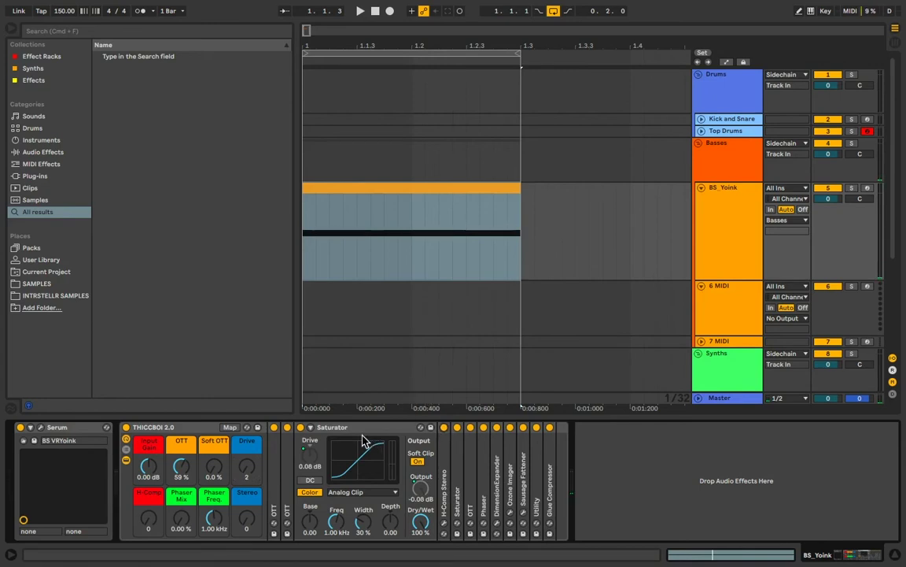
double_click(325, 428)
left_click_drag(246, 472, 247, 492)
- Open the H-Comp Stereo plug-in window from the rack and place it over the arrangement
double_click(312, 464)
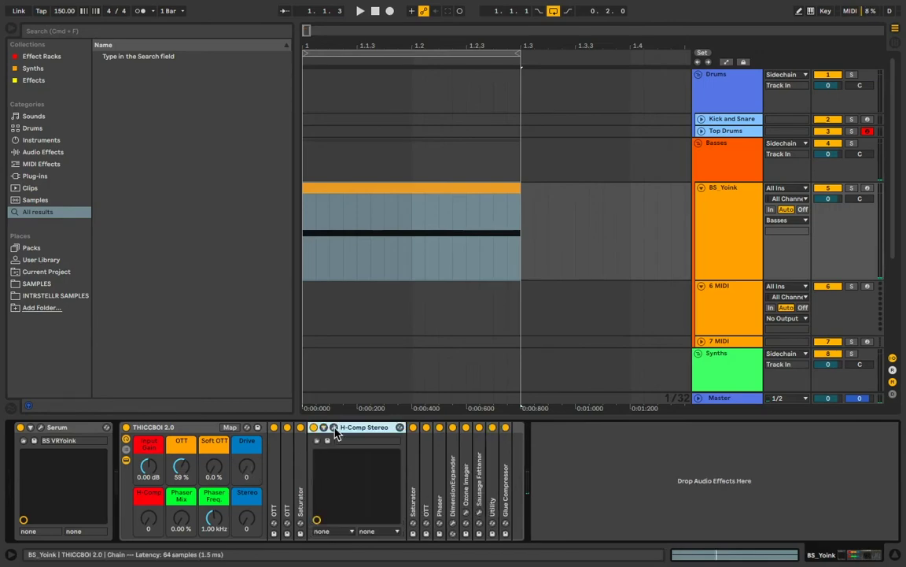
left_click(333, 428)
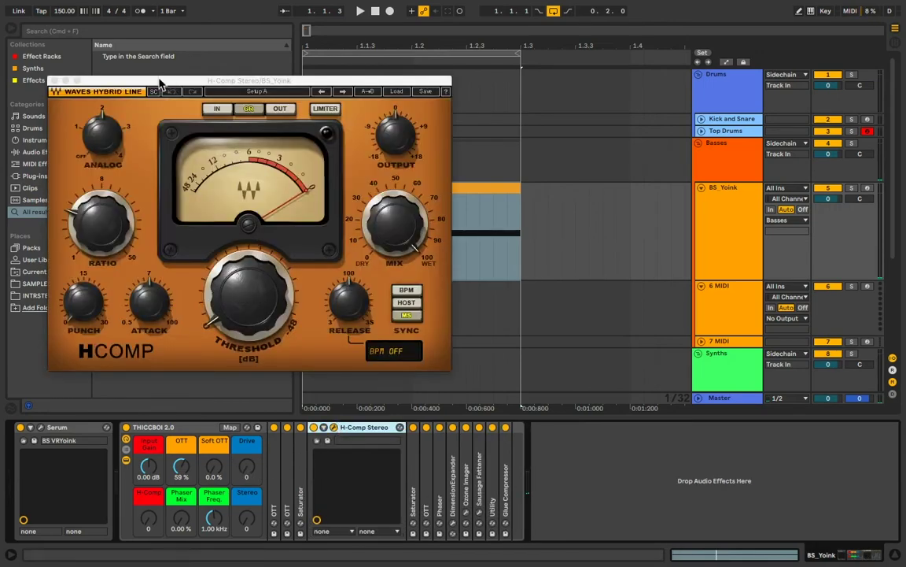
left_click_drag(157, 80, 352, 77)
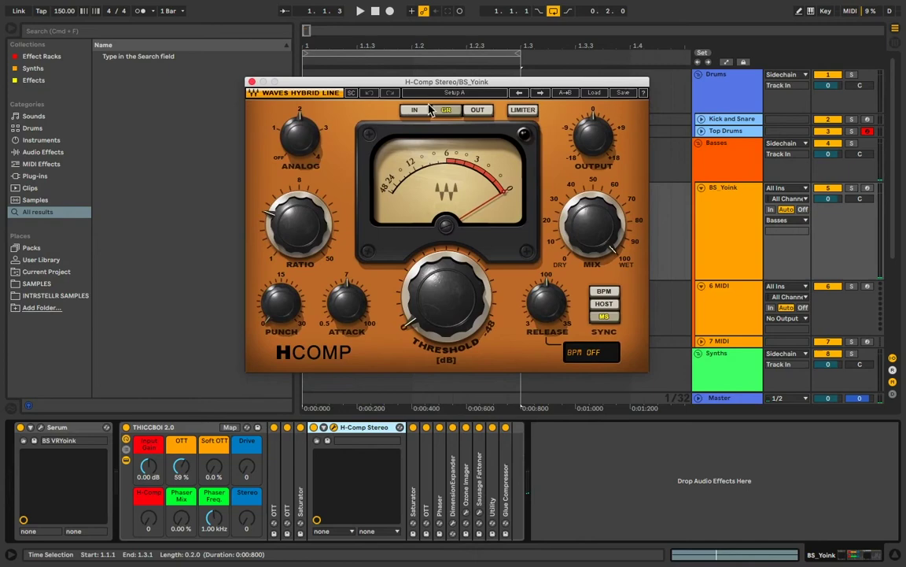
left_click_drag(292, 86, 261, 80)
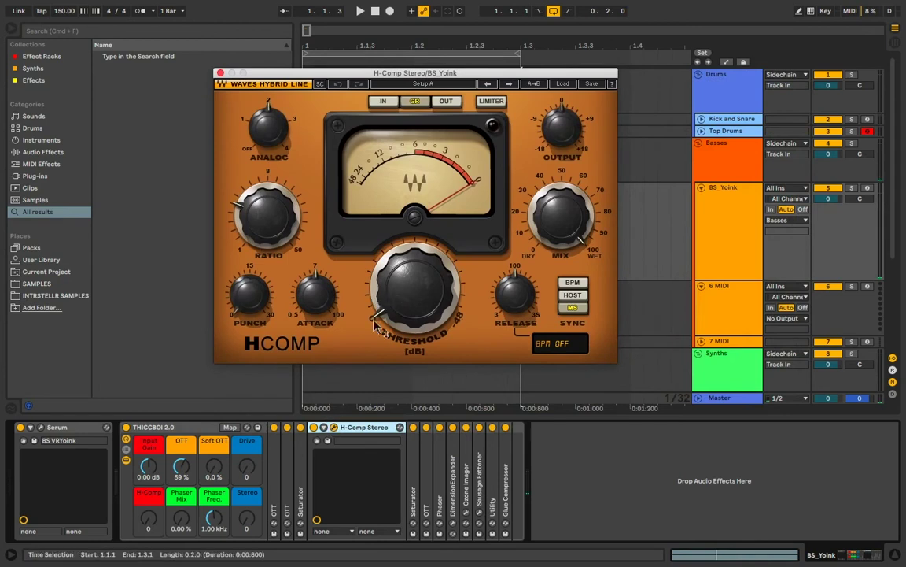
- Sweep the H-Comp macro up to 127 and back to 0 to demonstrate its control of threshold and output
mouse_move(148, 517)
left_mouse_down()
mouse_move(148, 441)
mouse_move(148, 524)
left_mouse_up()
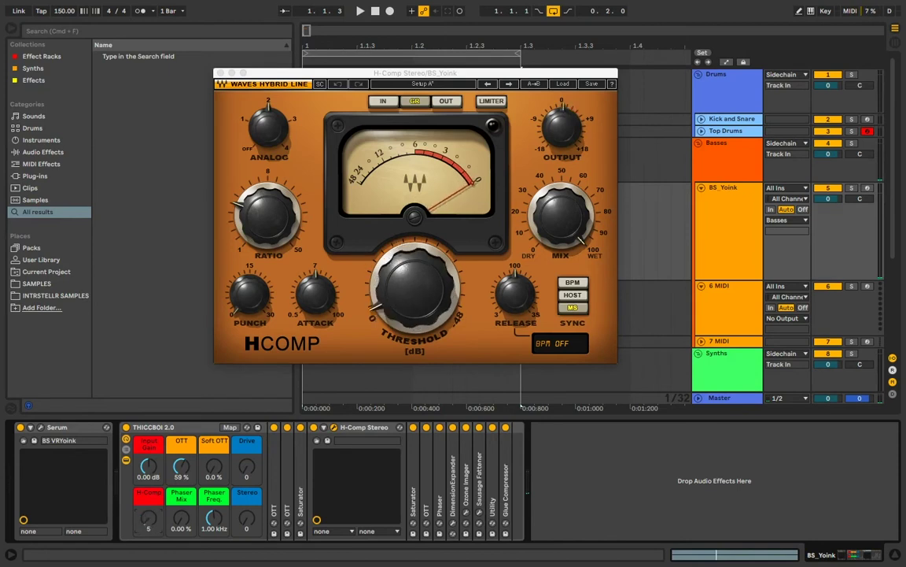
left_click_drag(149, 523, 149, 438)
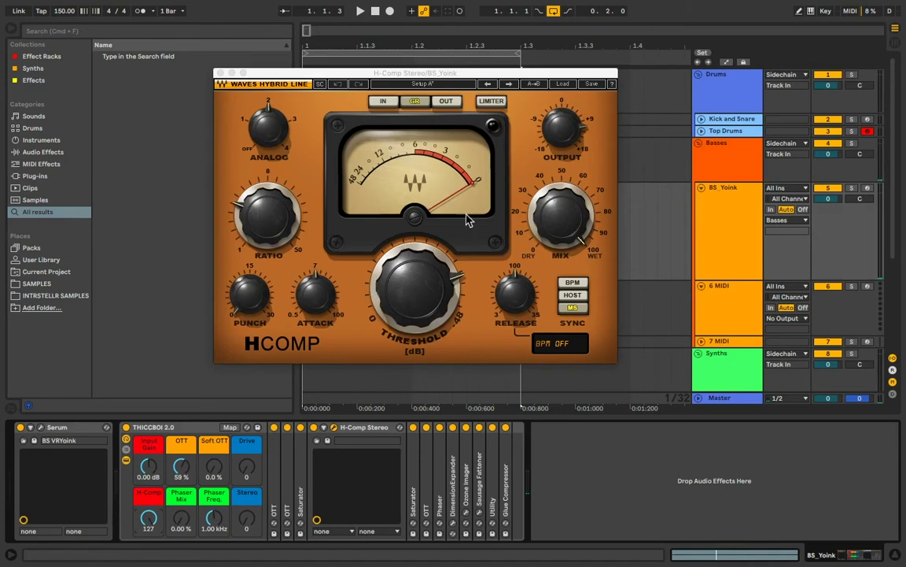
left_click_drag(149, 519, 147, 551)
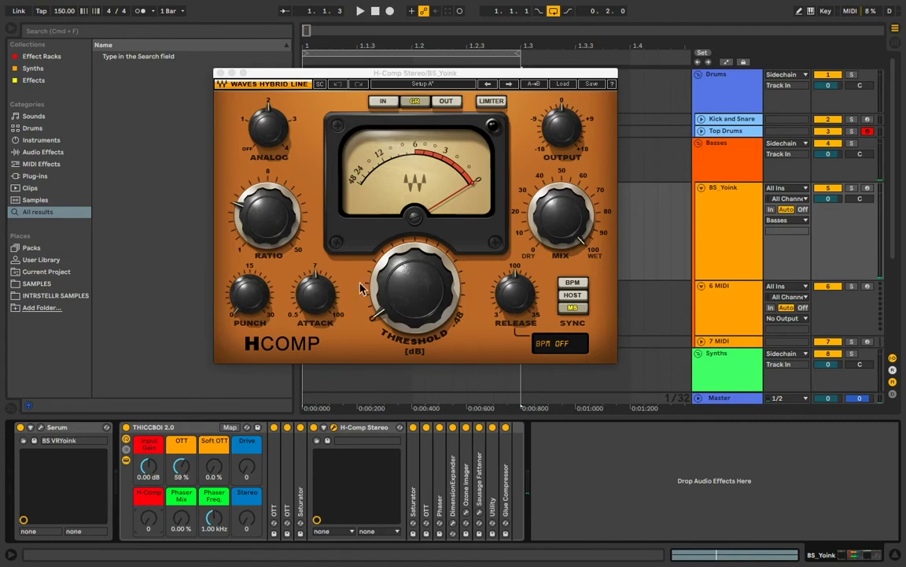
mouse_move(275, 228)
left_click_drag(146, 521, 145, 428)
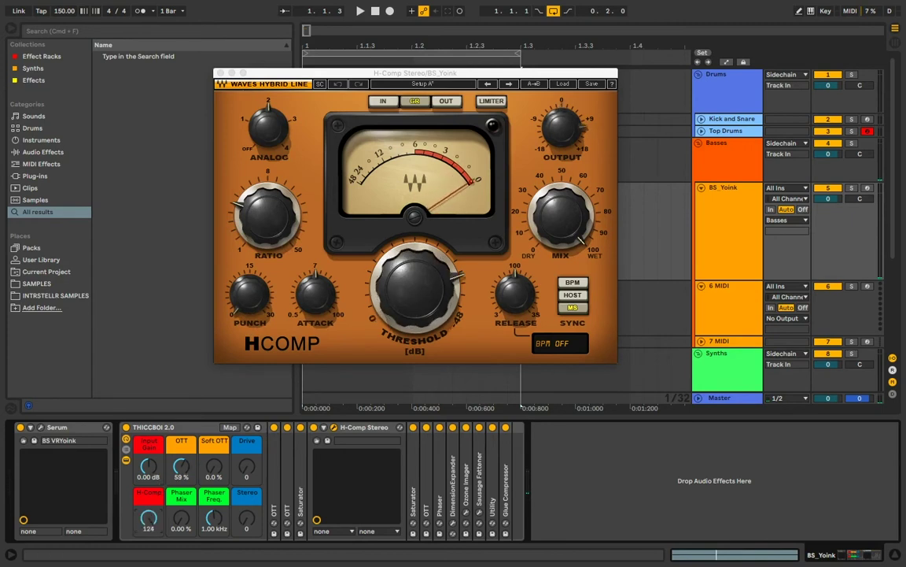
left_click_drag(147, 469, 148, 563)
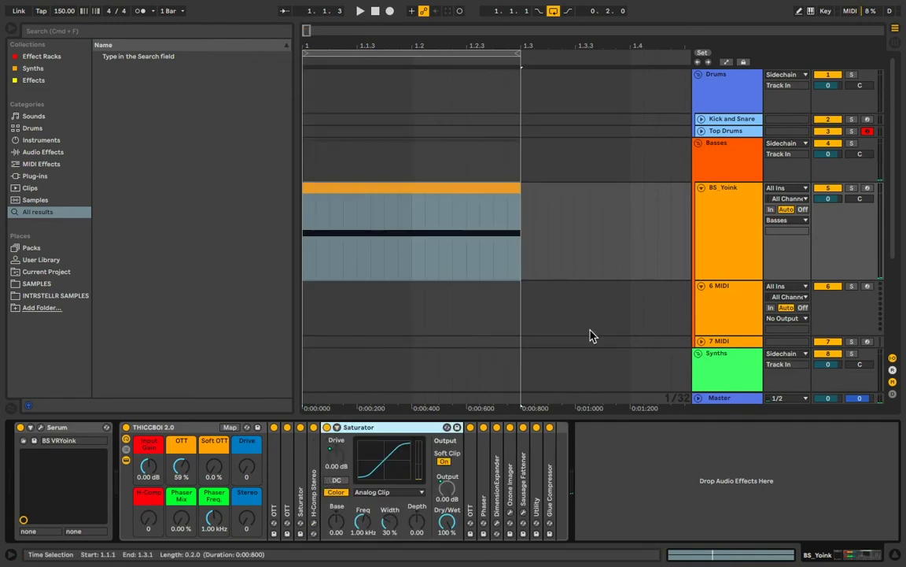
- Compare the rack's two Saturators side by side, collapse both and expand the third OTT
double_click(301, 476)
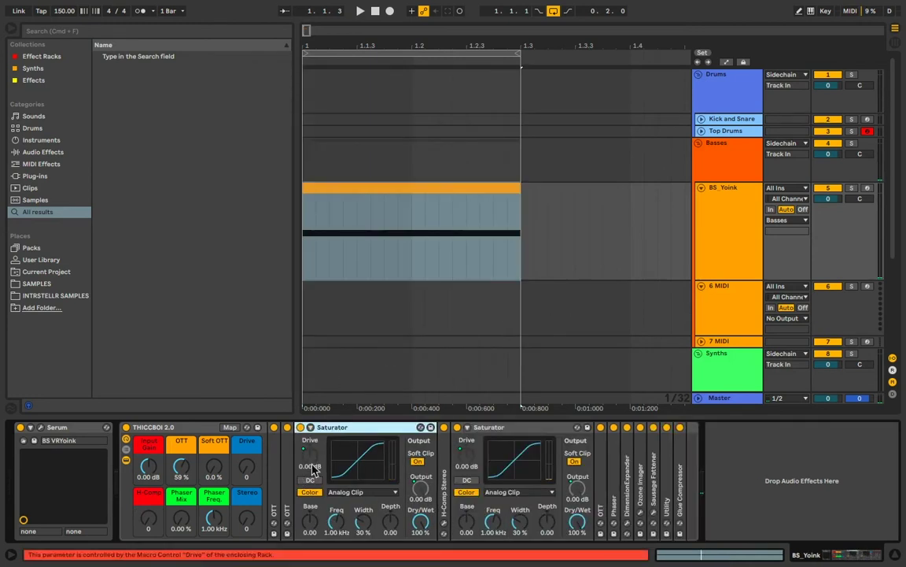
double_click(356, 433)
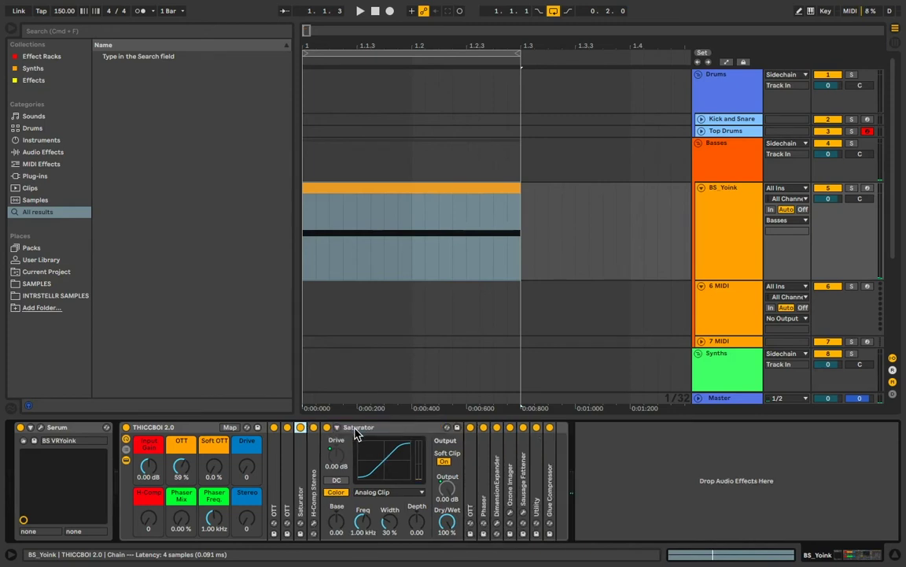
double_click(357, 429)
double_click(339, 461)
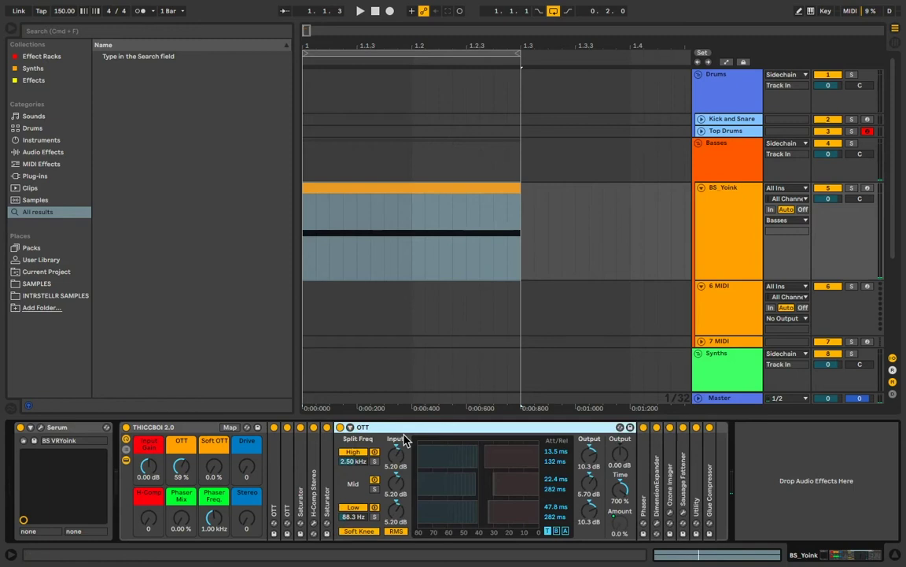
- Collapse the third OTT, expand the Phaser and try the Phaser Mix and Phaser Freq. macros
double_click(409, 429)
double_click(356, 478)
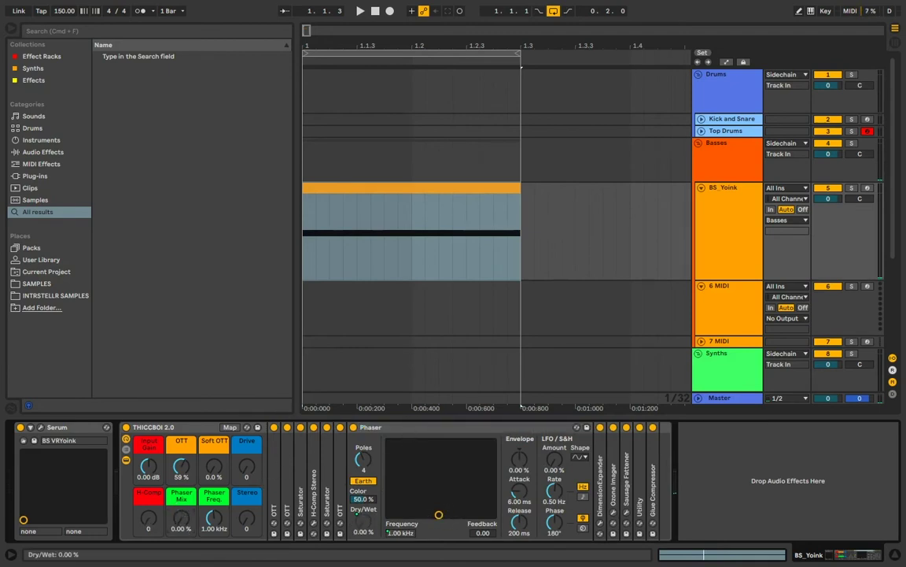
left_click_drag(181, 518, 216, 520)
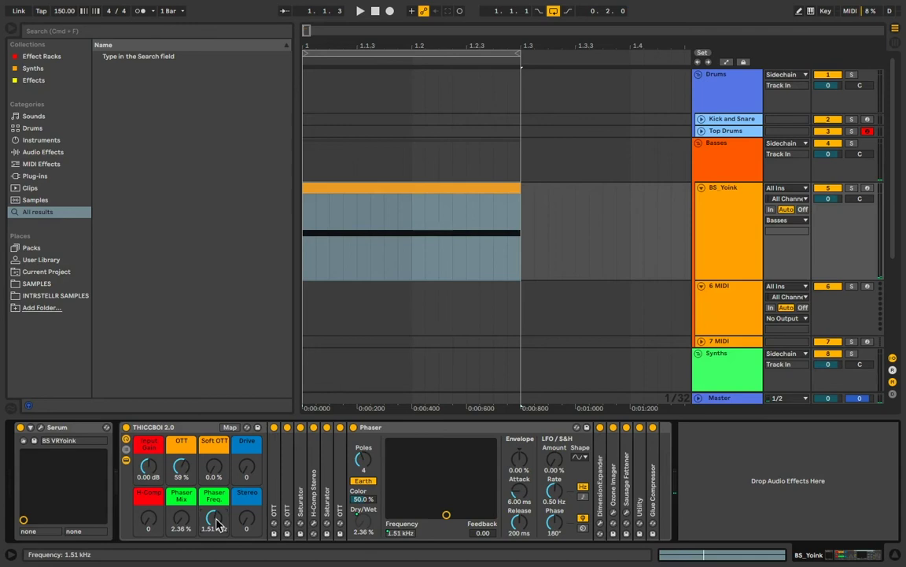
- Vary the Phaser's feedback in its display to demonstrate it, return it to a low setting and collapse the device
left_click_drag(406, 464, 392, 464)
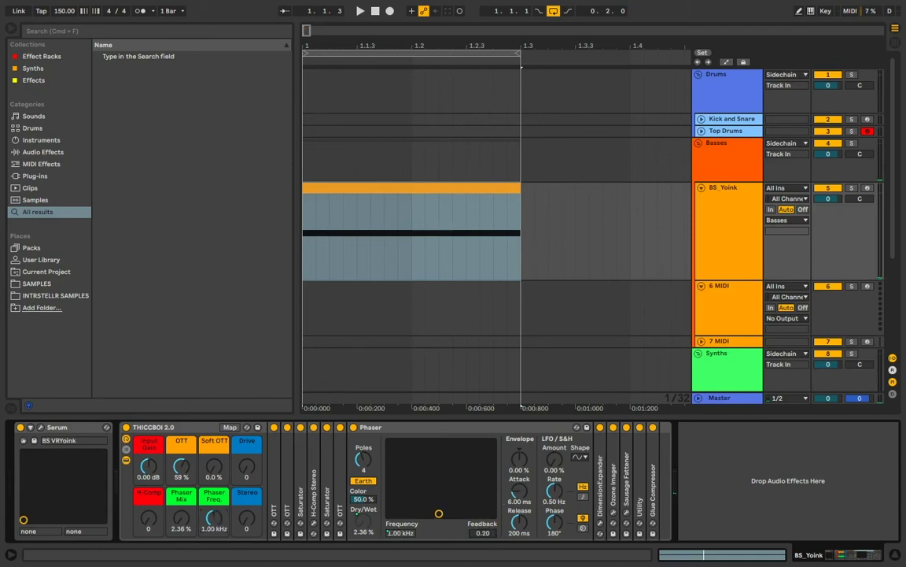
left_click_drag(438, 513, 438, 441)
left_click_drag(438, 498, 438, 511)
double_click(397, 430)
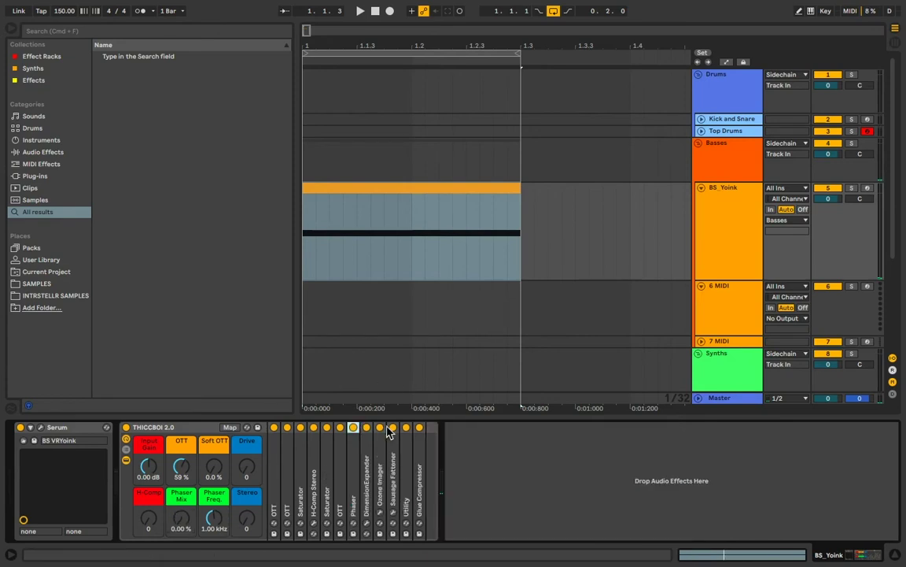
- Expand the DimensionExpander, nudge the Stereo macro to 1, close the plug-in window and collapse the device
double_click(366, 461)
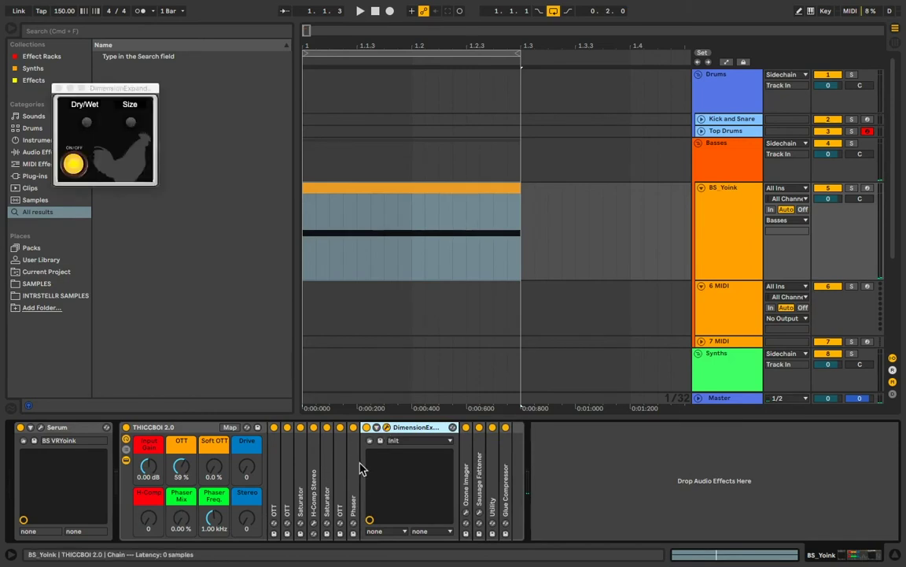
left_click_drag(248, 519, 247, 508)
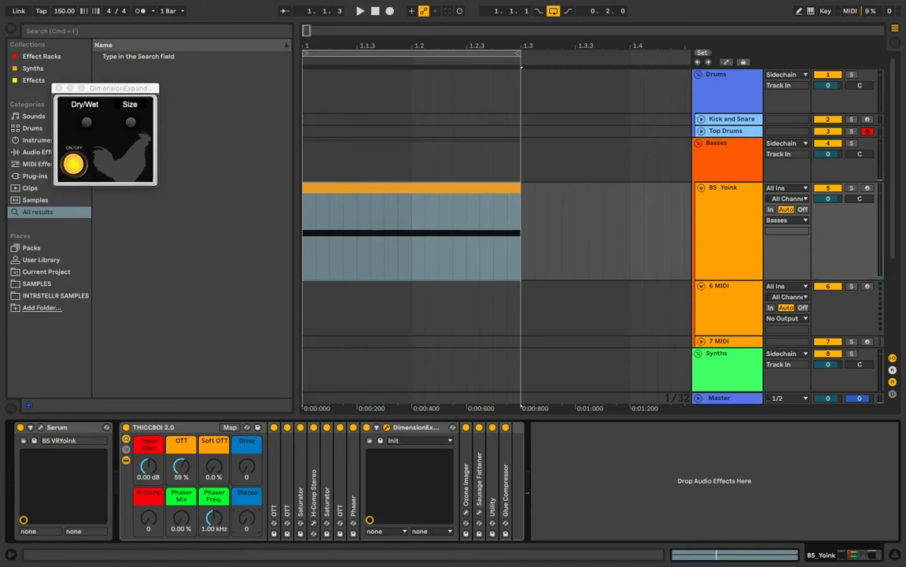
left_click(60, 90)
double_click(399, 427)
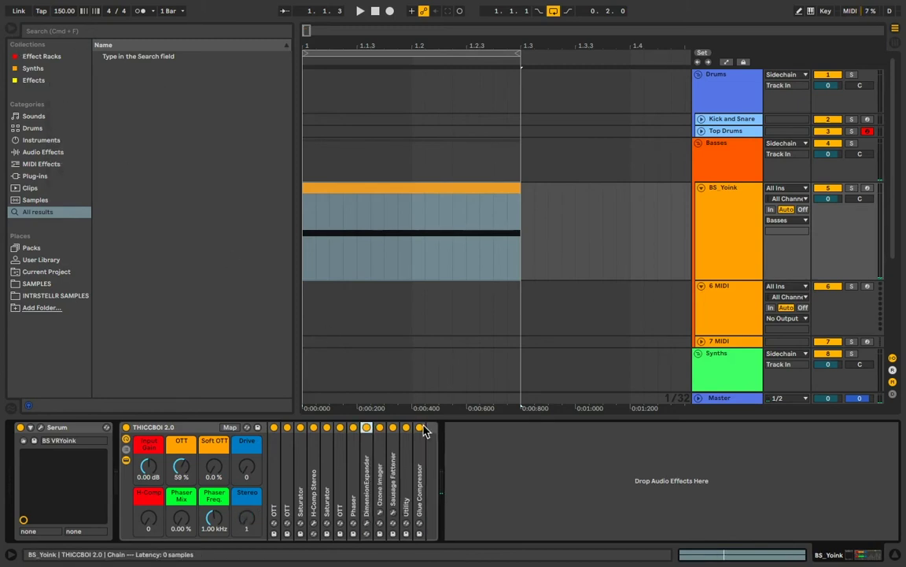
- Expand the Ozone Imager, open its plug-in window and place it over the arrangement
double_click(382, 446)
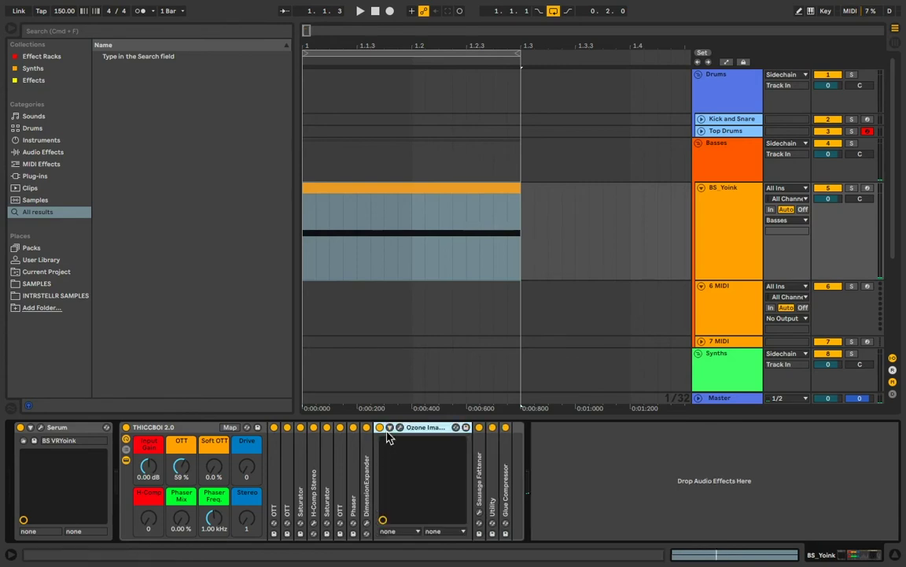
double_click(415, 432)
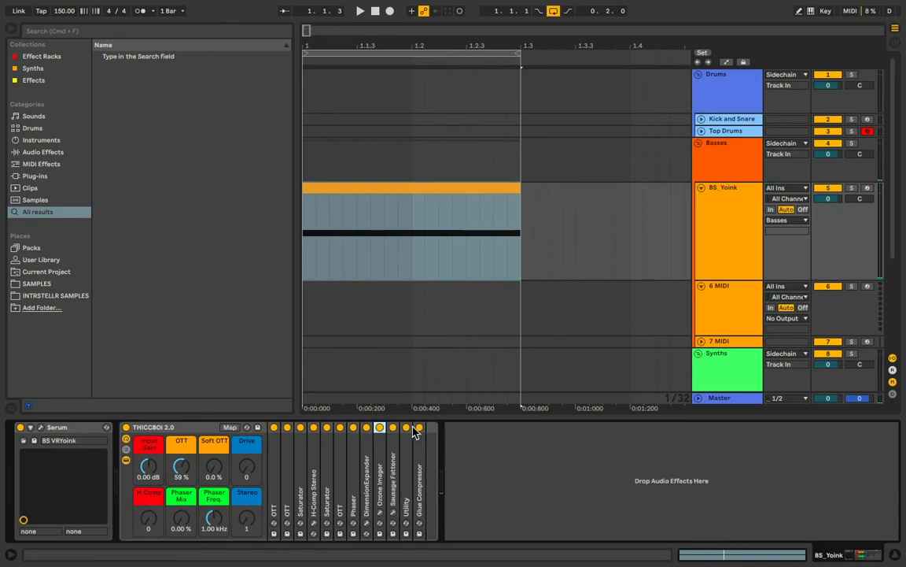
double_click(377, 475)
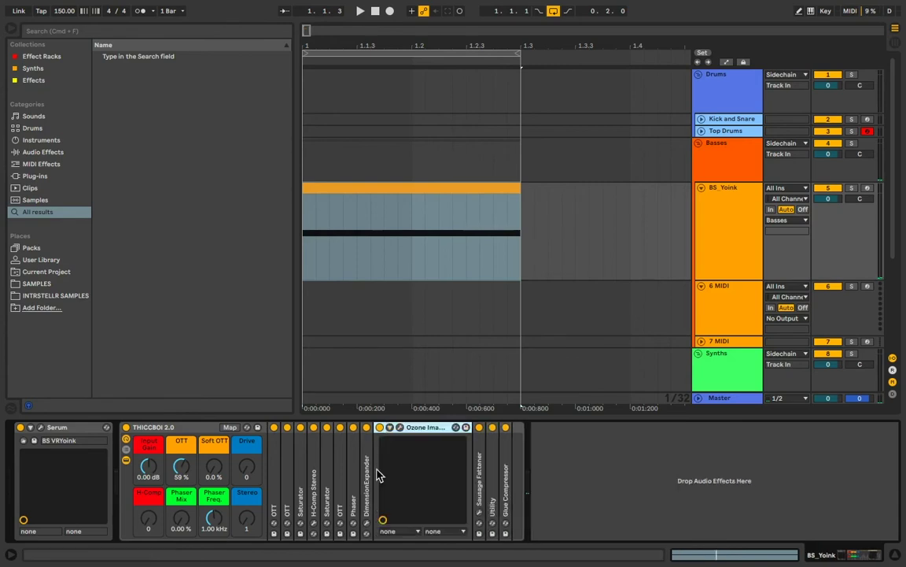
left_click(399, 428)
left_click_drag(98, 102, 298, 81)
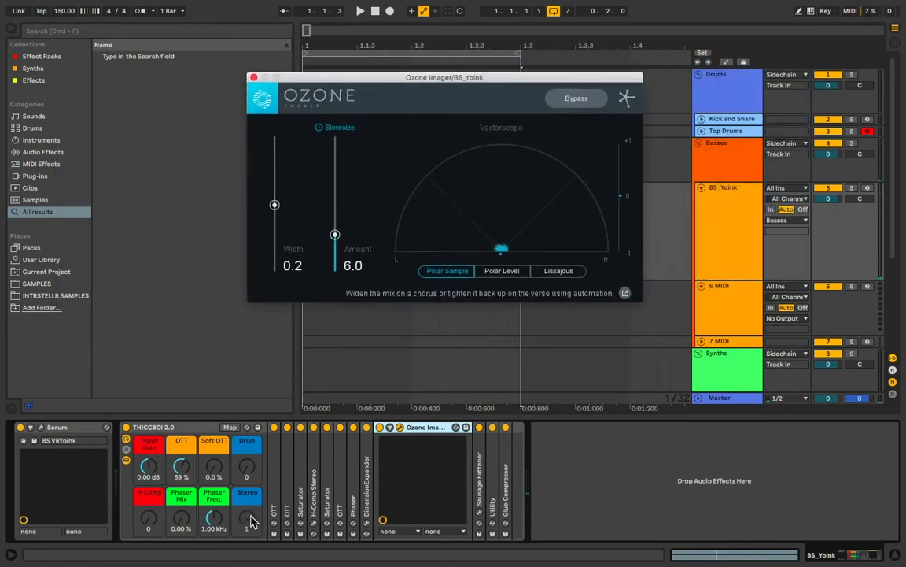
- Sweep the Stereo macro to demonstrate the Ozone Imager's width, reset it to 0, close the plug-in window and collapse the device
left_click_drag(249, 520, 243, 413)
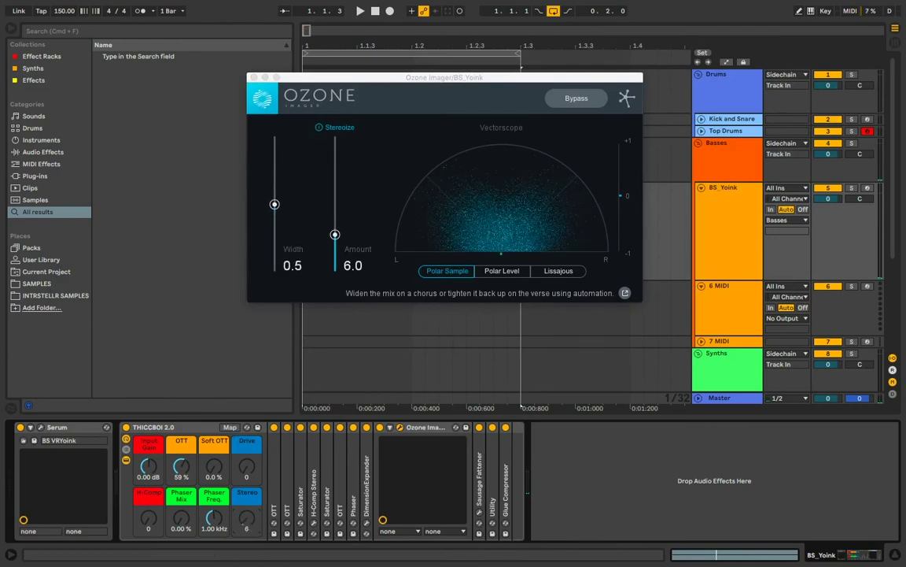
mouse_move(247, 520)
left_mouse_down()
mouse_move(246, 425)
mouse_move(247, 520)
left_mouse_up()
left_click(254, 77)
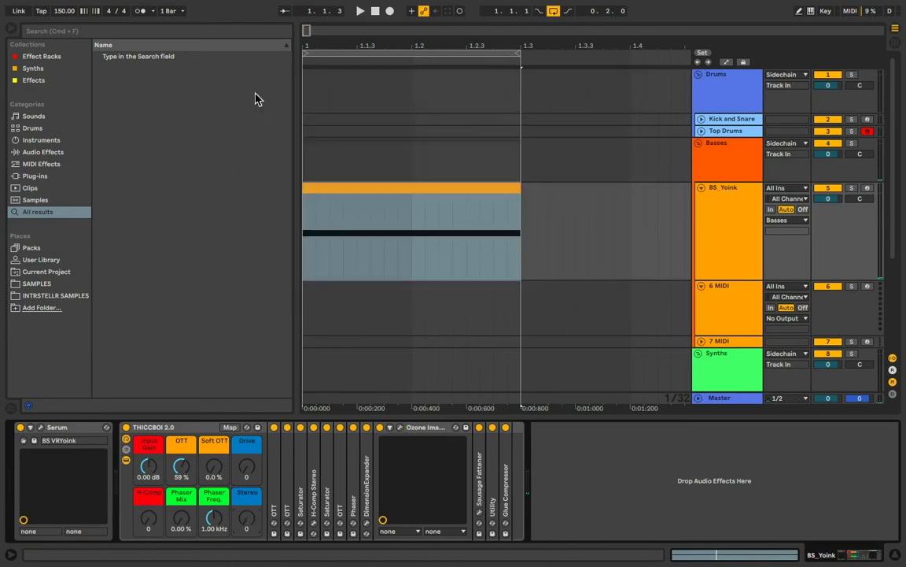
double_click(433, 426)
- Open the Sausage Fattener window over the arrangement, sweep the Drive macro to 127 and back to 0, and collapse the device
double_click(402, 432)
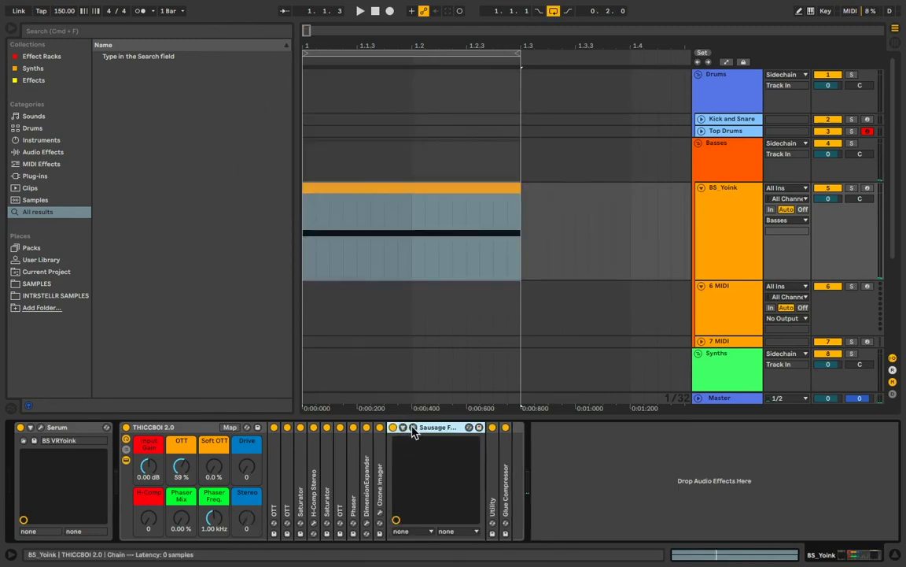
left_click(413, 429)
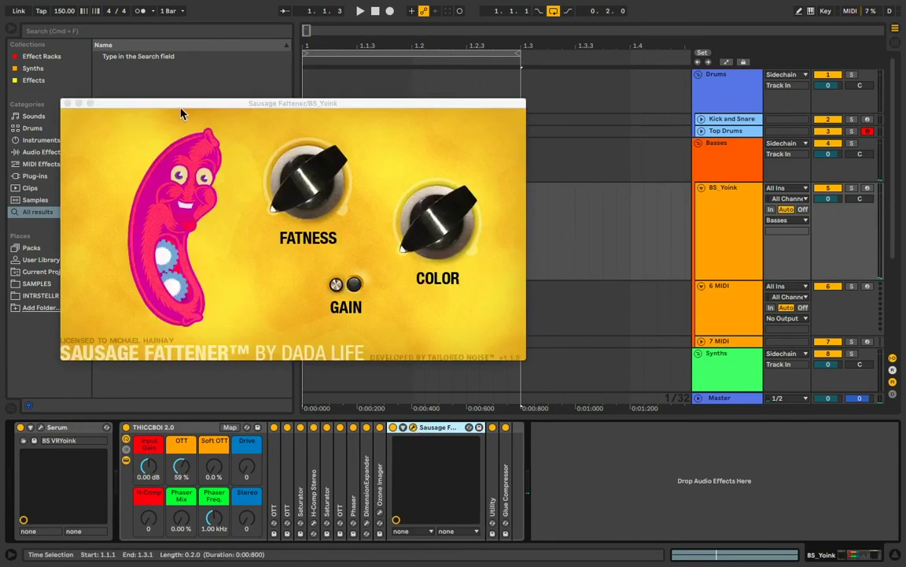
left_click_drag(181, 106, 323, 115)
left_click_drag(246, 468, 246, 370)
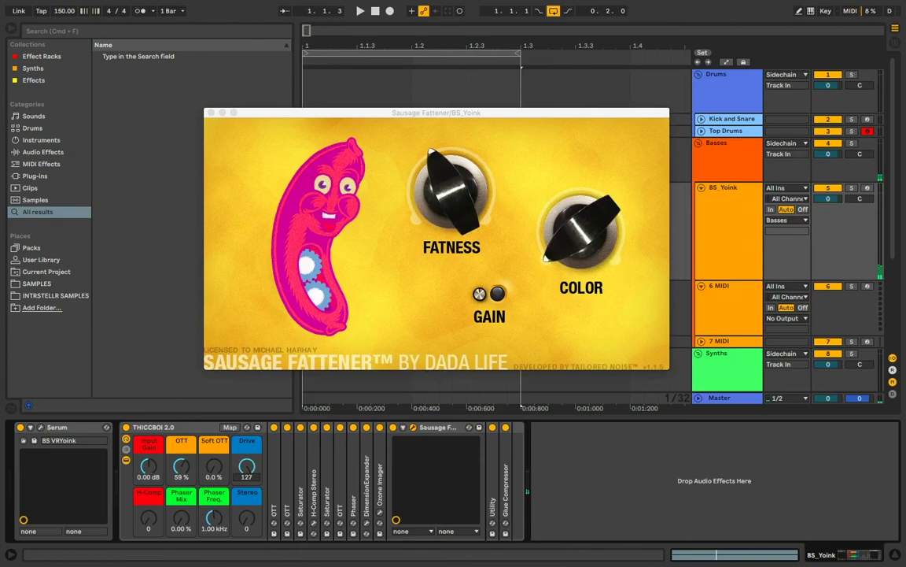
left_click_drag(246, 370, 246, 464)
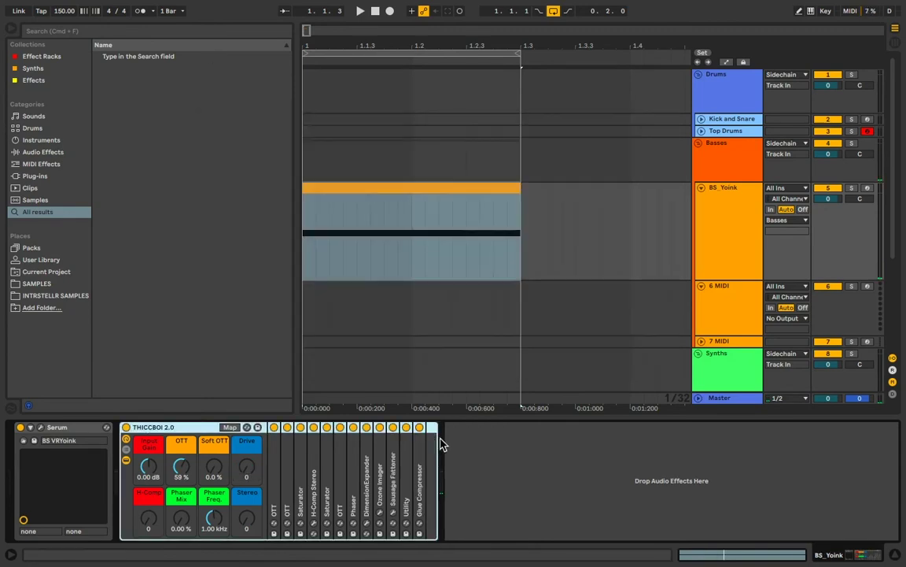
left_click(471, 440)
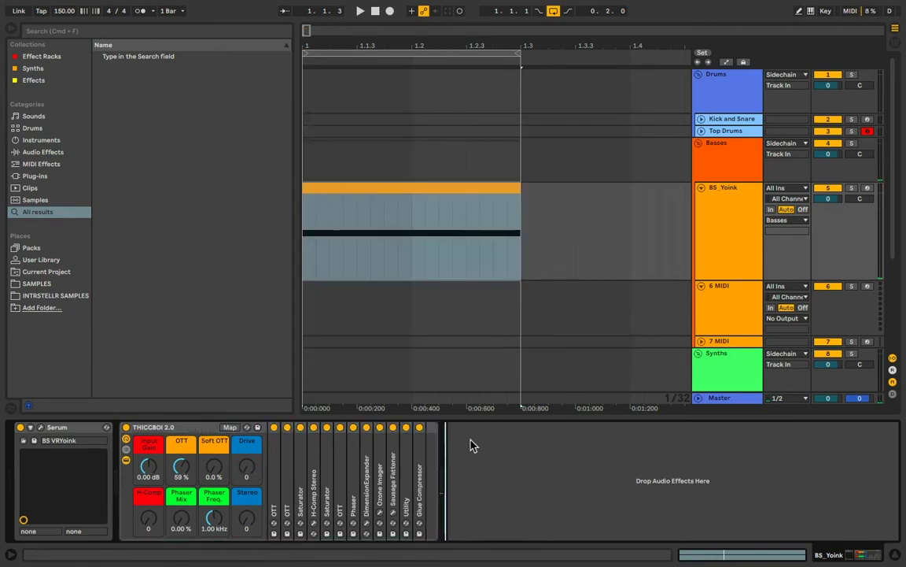
- Expand the Utility to examine its gain and width settings, and collapse it
double_click(407, 481)
double_click(432, 428)
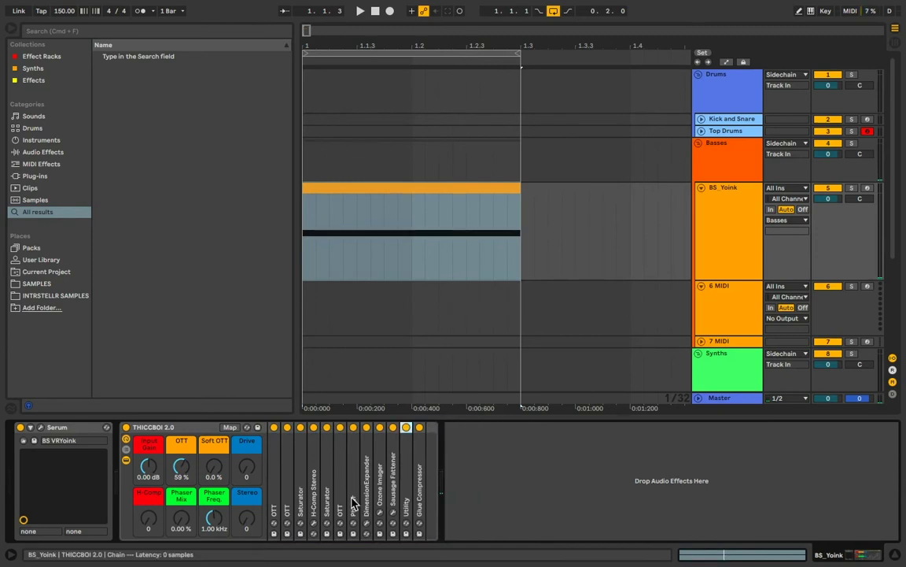
double_click(407, 494)
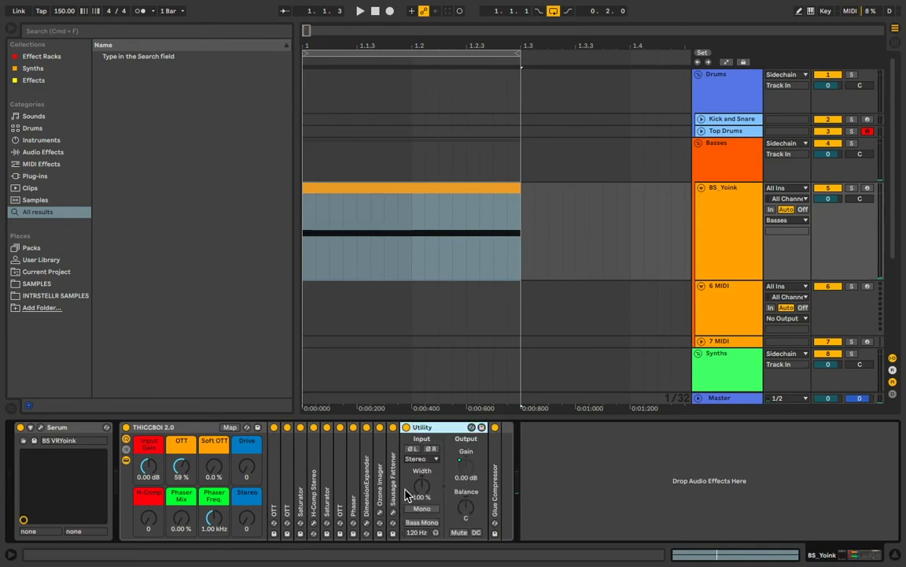
double_click(421, 427)
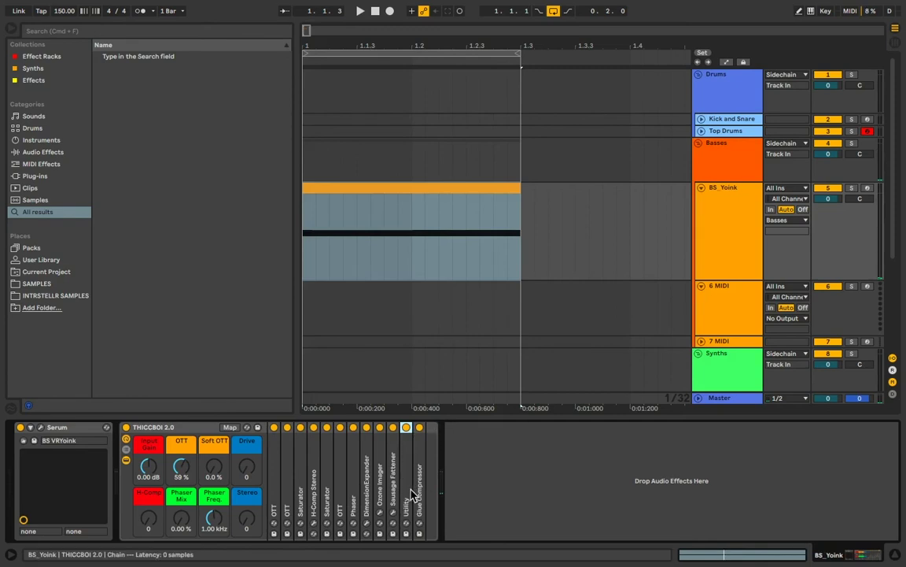
- Expand the Glue Compressor and the Utility to examine their settings side by side
left_click(420, 482)
double_click(421, 485)
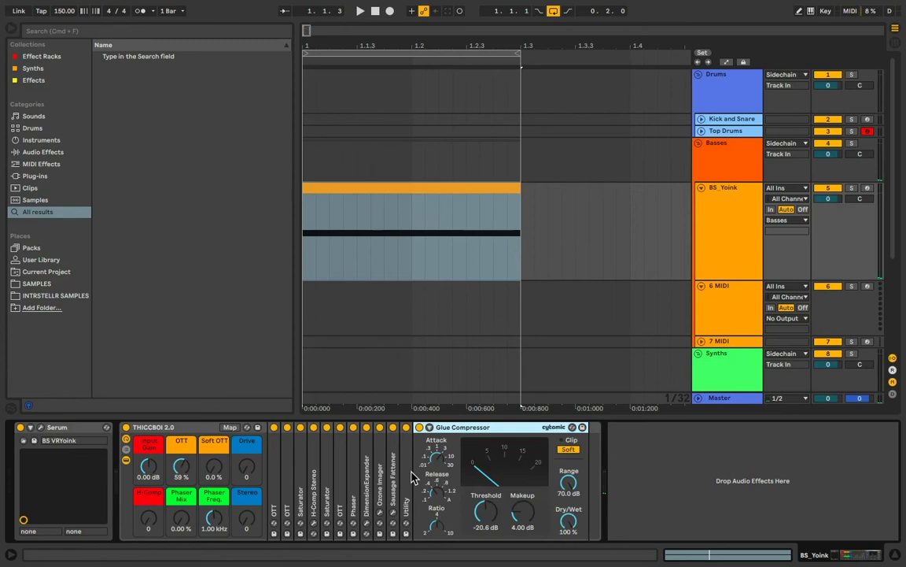
double_click(407, 474)
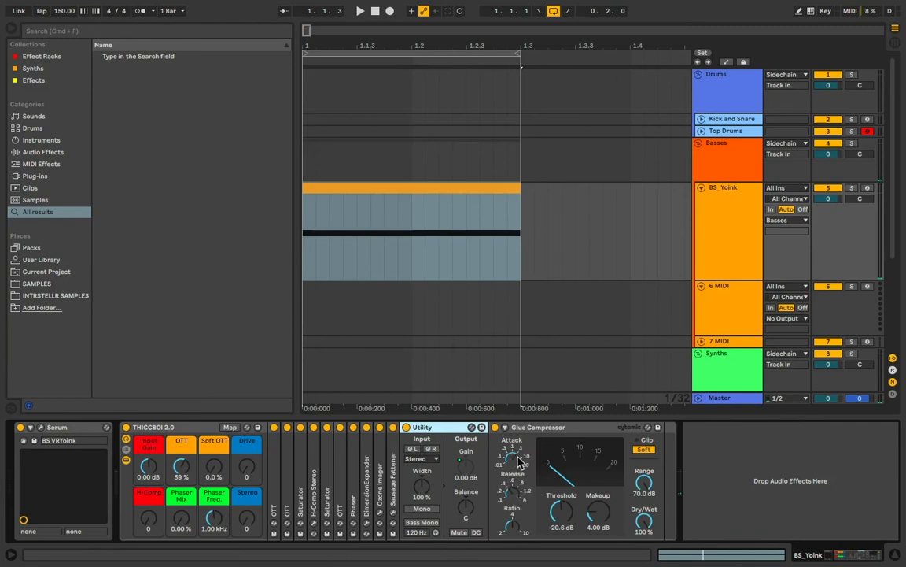
left_click(531, 432)
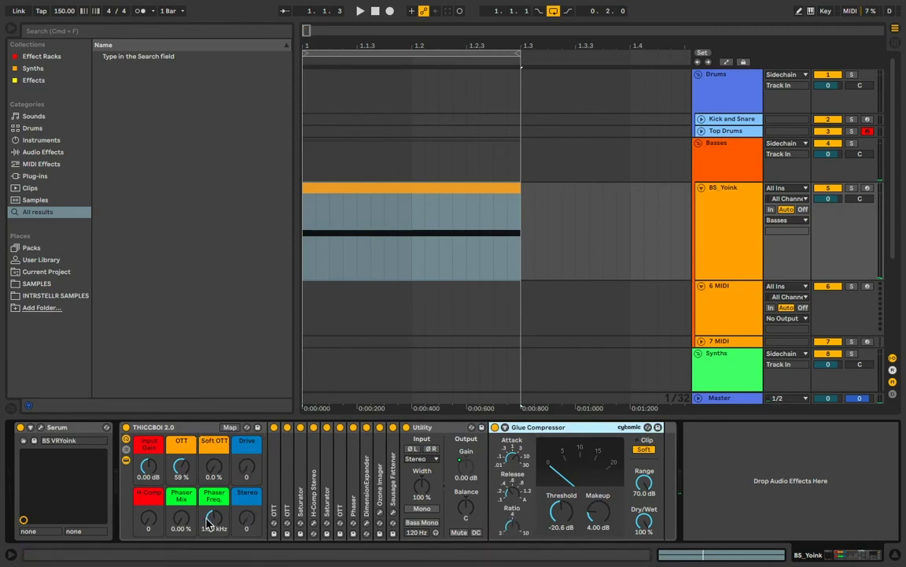
- Nudge the Input Gain macro to show that it controls the Utility's gain, and return it to 0.00 dB
left_click(154, 471)
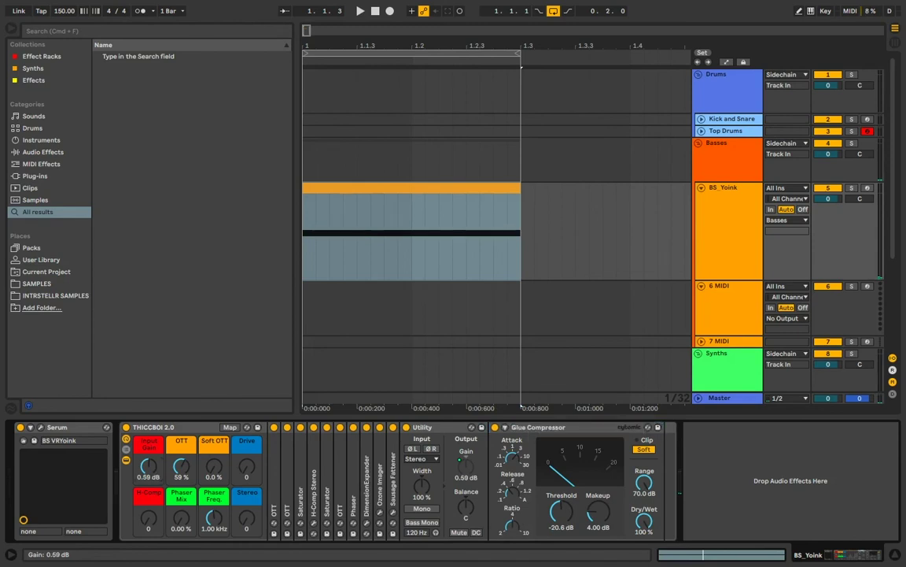
left_click_drag(148, 465, 148, 477)
double_click(155, 472)
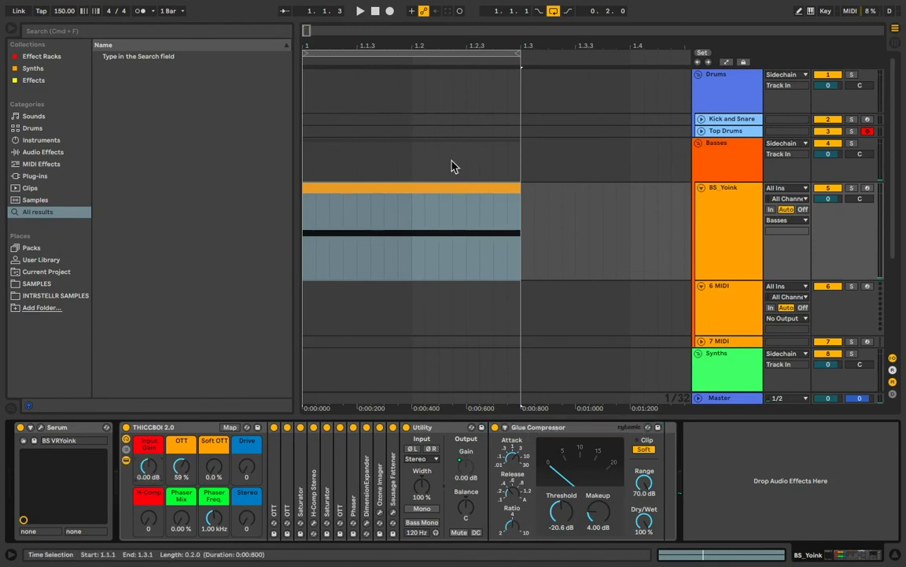
mouse_move(146, 472)
left_mouse_down()
mouse_move(145, 436)
mouse_move(149, 478)
left_mouse_up()
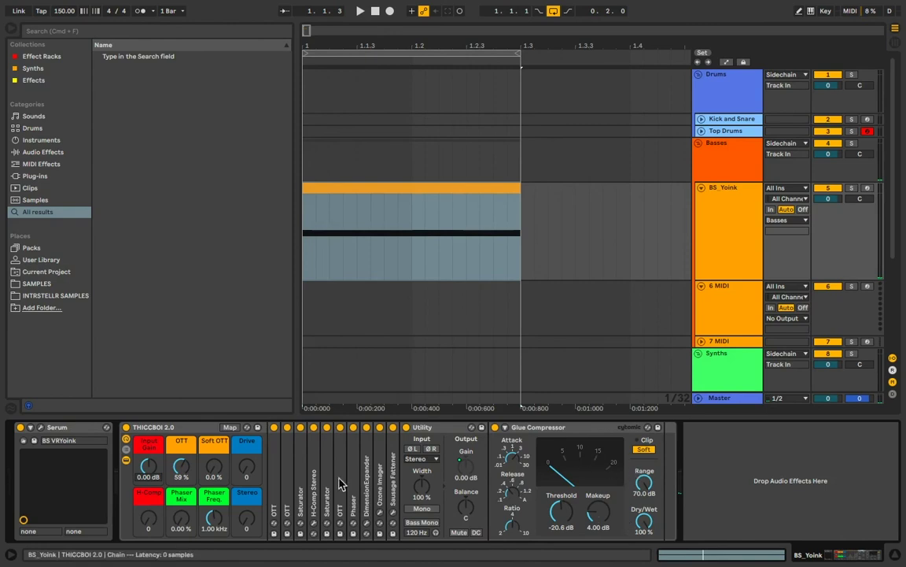
left_click_drag(150, 468, 150, 468)
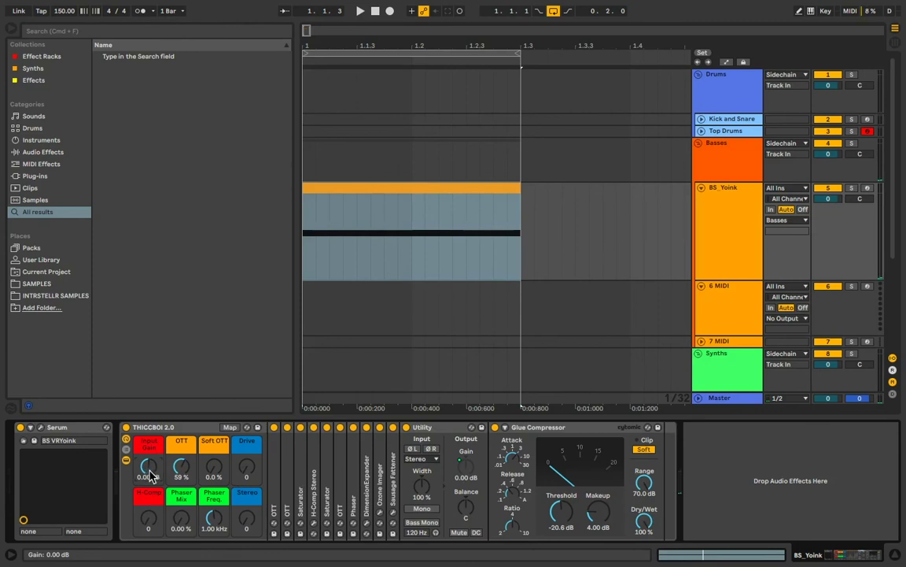
- Sweep the Input Gain macro up to 15.0 dB and below zero, reset it to 0.00 dB, and collapse the Glue Compressor and Utility
left_click_drag(149, 466, 137, 414)
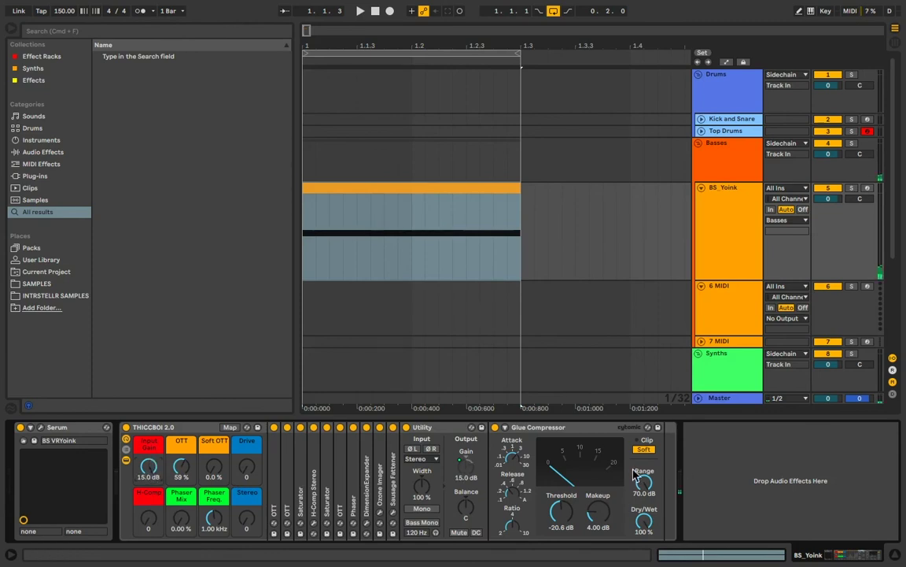
left_click_drag(148, 466, 148, 542)
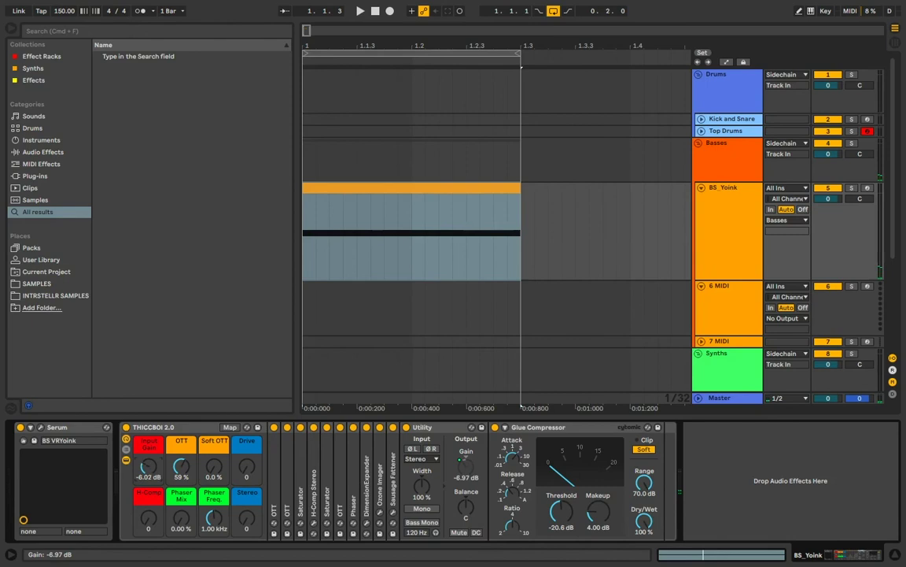
left_click_drag(149, 465, 149, 415)
double_click(148, 466)
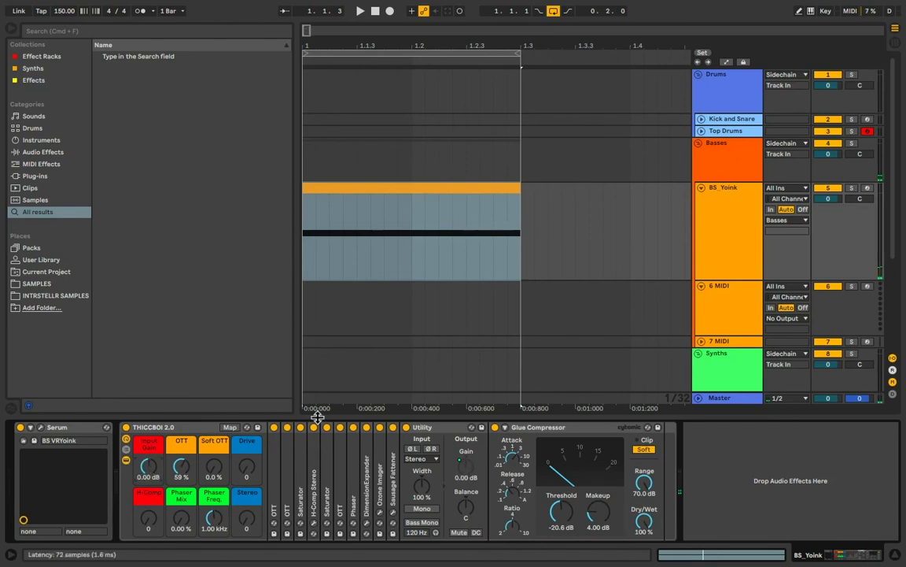
double_click(539, 429)
double_click(436, 429)
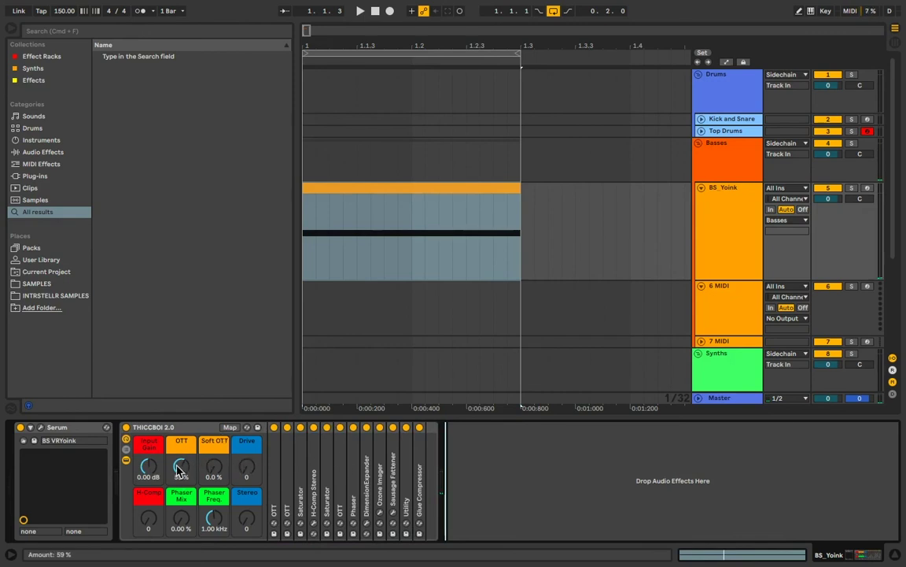
- Lower the OTT macro to 0.0 %, play the loop and raise the macro back to 59 % to compare the sound
left_click_drag(179, 470, 179, 520)
left_click_drag(178, 472, 178, 421)
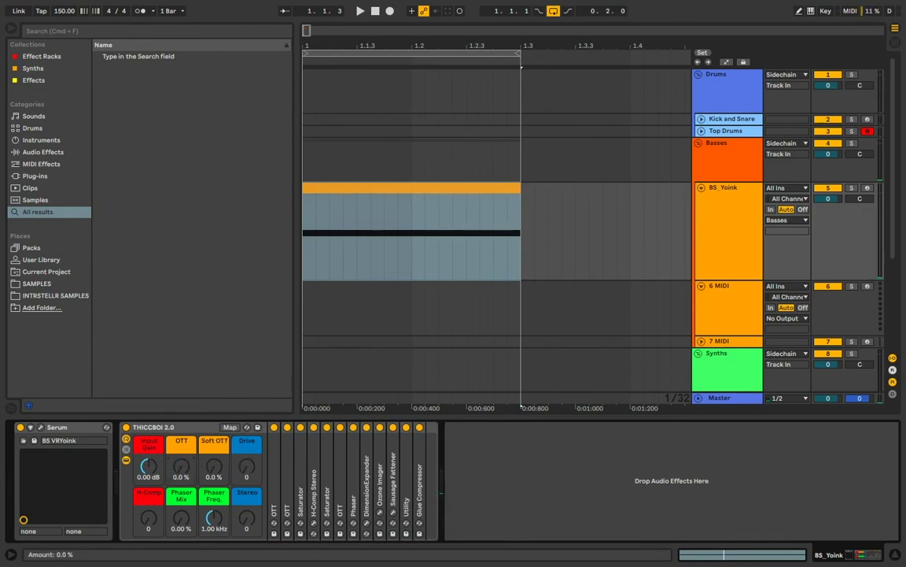
key("space")
left_click_drag(180, 470, 180, 430)
key("space")
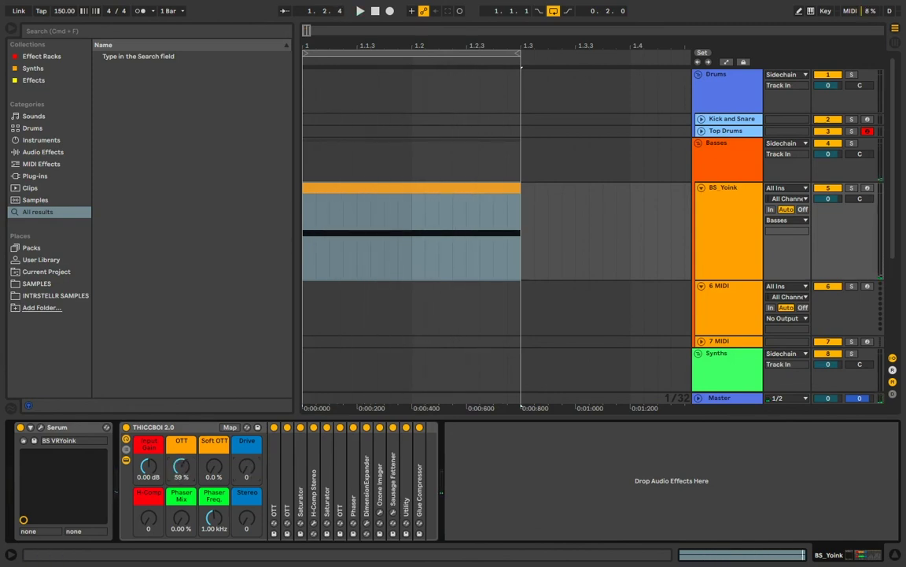
- Raise the Drive macro to 37 and the Soft OTT macro to 17 % while auditioning the loop
key("space")
left_click_drag(247, 466, 247, 437)
key("space")
key("space")
left_click_drag(213, 475, 212, 461)
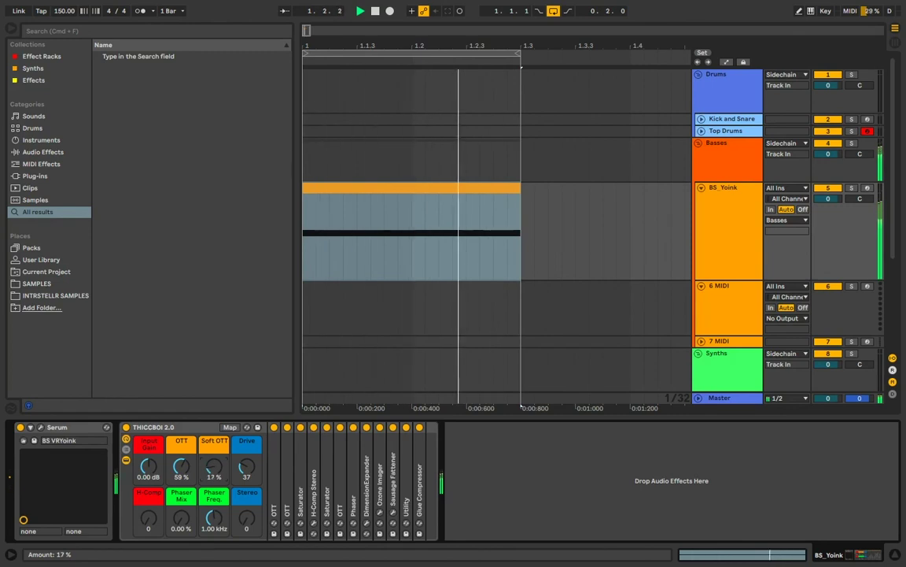
- Raise the H-Comp macro to 36 and lower the Soft OTT macro to 7.9 % while auditioning the loop
key("space")
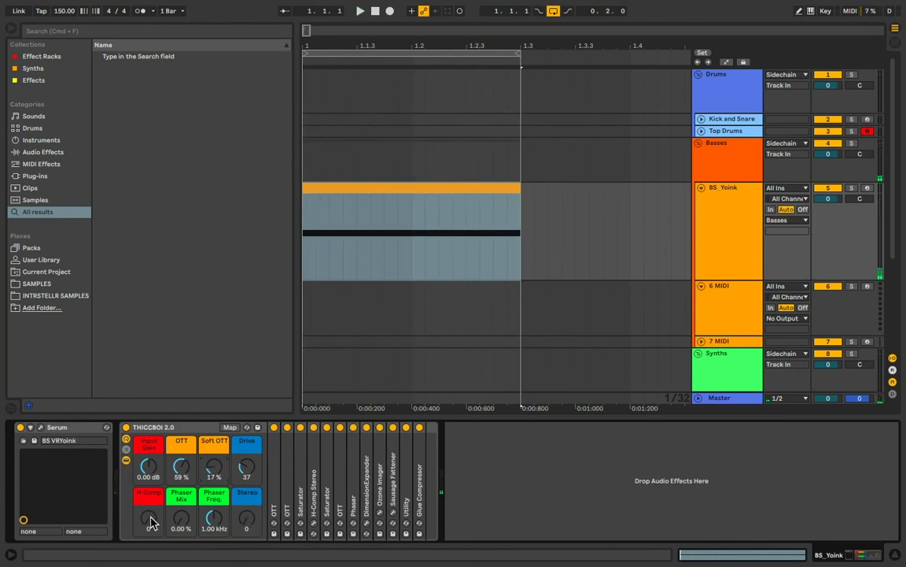
key("space")
mouse_move(152, 521)
left_mouse_down()
mouse_move(152, 468)
mouse_move(148, 517)
left_mouse_up()
key("space")
left_click_drag(209, 464, 208, 480)
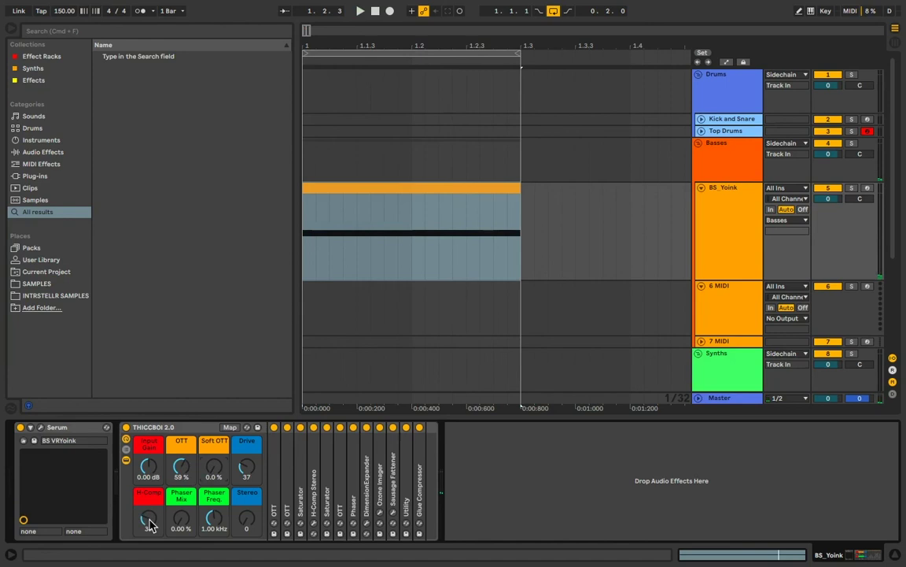
key("space")
mouse_move(151, 524)
left_mouse_down()
mouse_move(151, 451)
mouse_move(151, 541)
mouse_move(151, 524)
left_mouse_up()
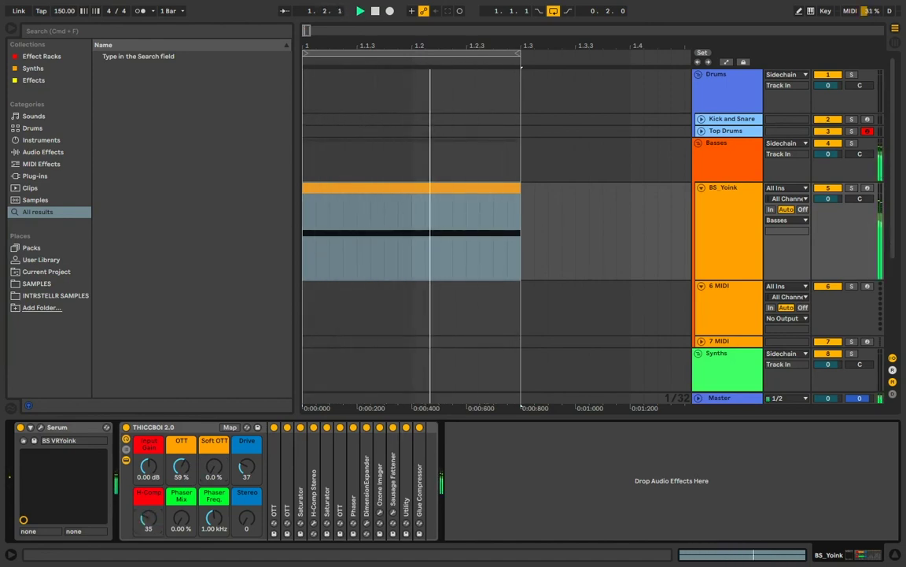
left_click_drag(214, 466, 214, 458)
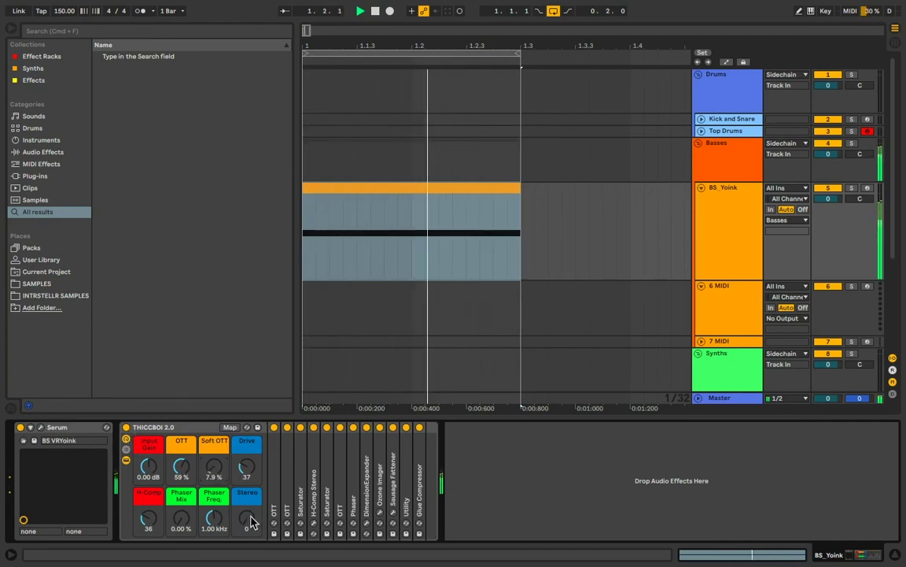
- Set the Stereo macro to 45 while the loop plays
key("space")
key("space")
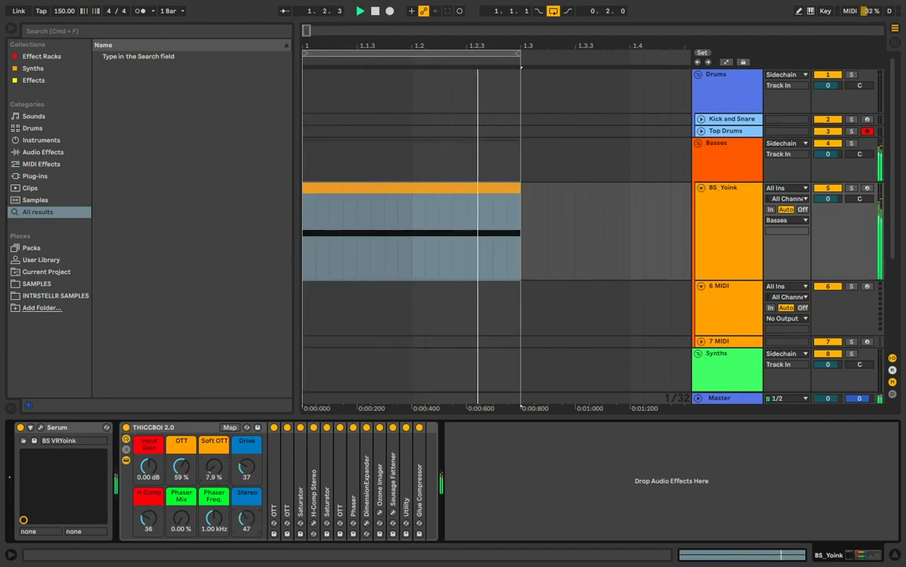
left_click_drag(247, 517, 246, 502)
- Bypass the THICCBOI 2.0 rack and re-enable it to compare the dry and processed bass, and stop playback
left_click(126, 429)
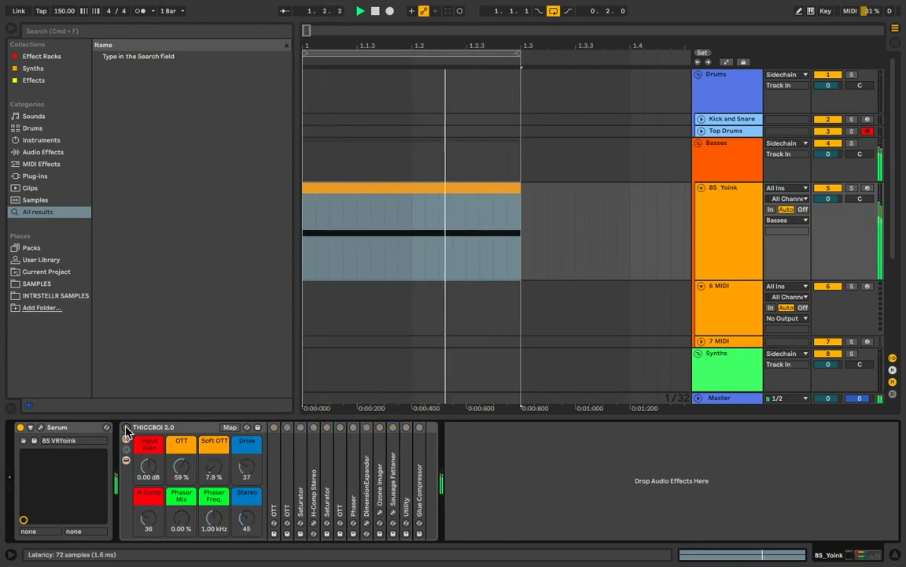
left_click(126, 428)
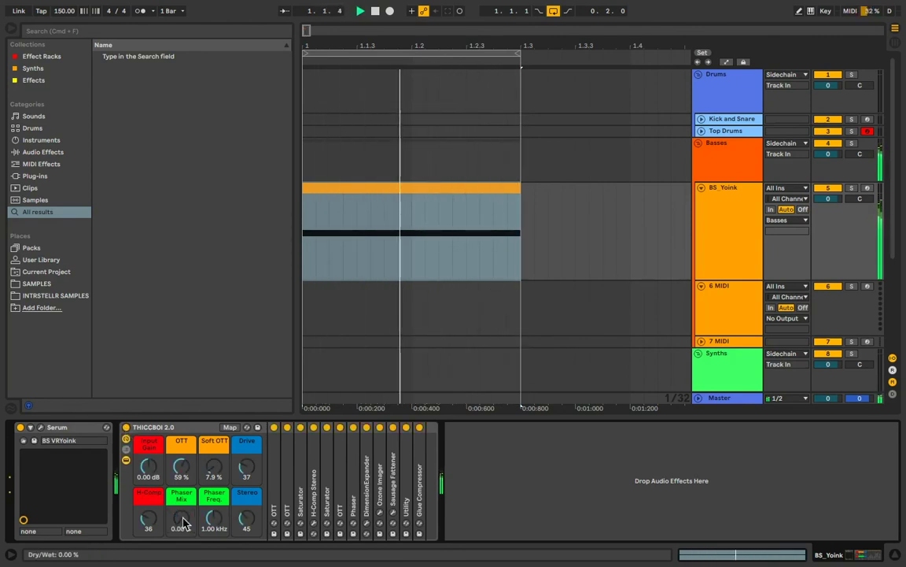
key("space")
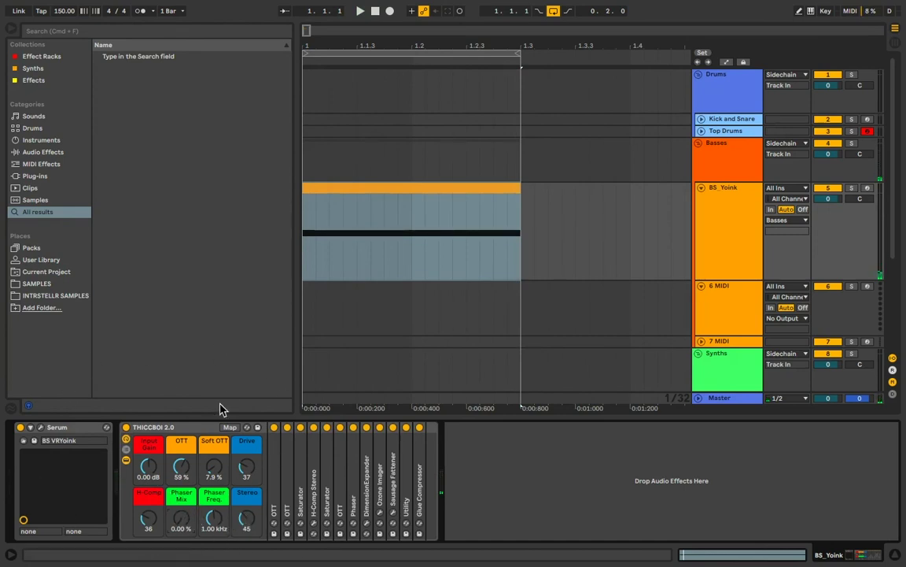
- Hide the THICCBOI 2.0 rack's device chain so only its macros show, and fold and unfold the rack
left_click(127, 462)
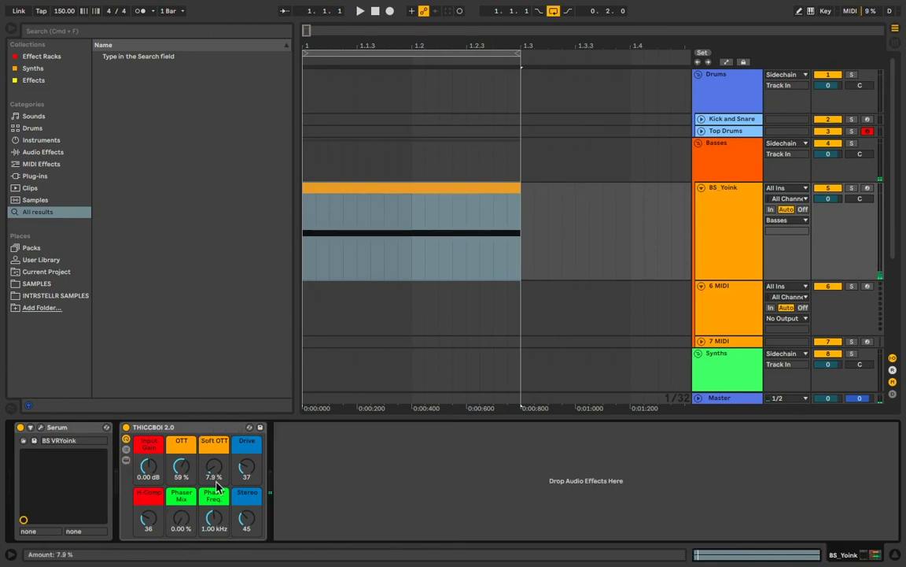
left_click(125, 460)
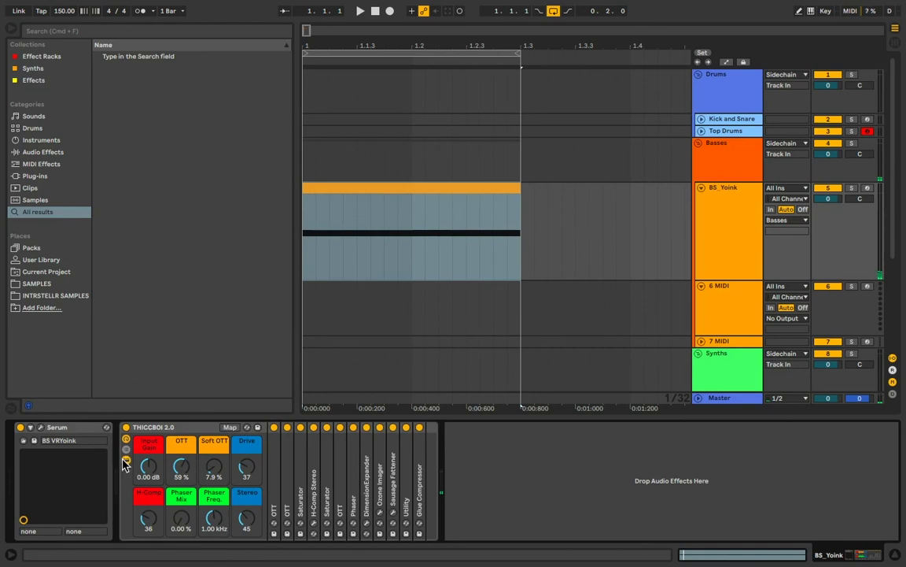
left_click(126, 460)
double_click(148, 427)
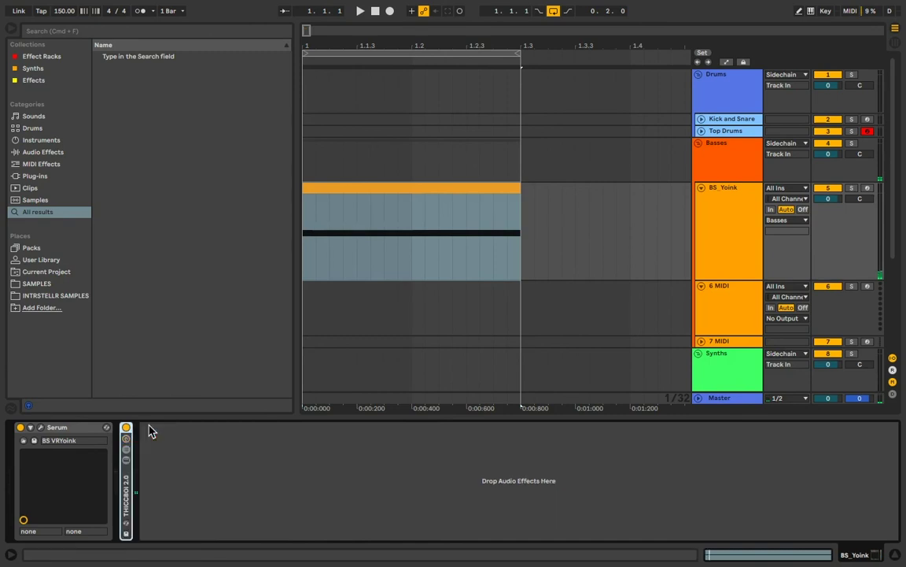
double_click(128, 496)
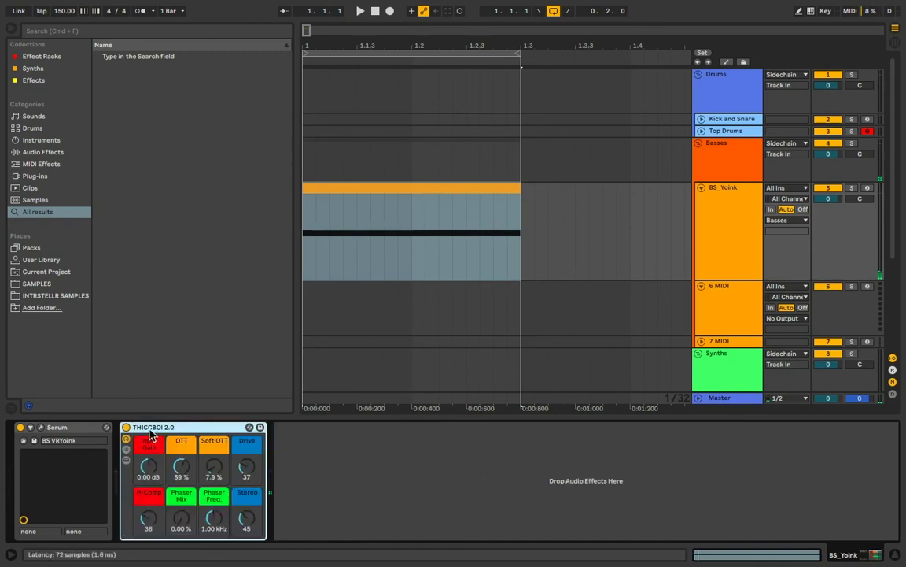